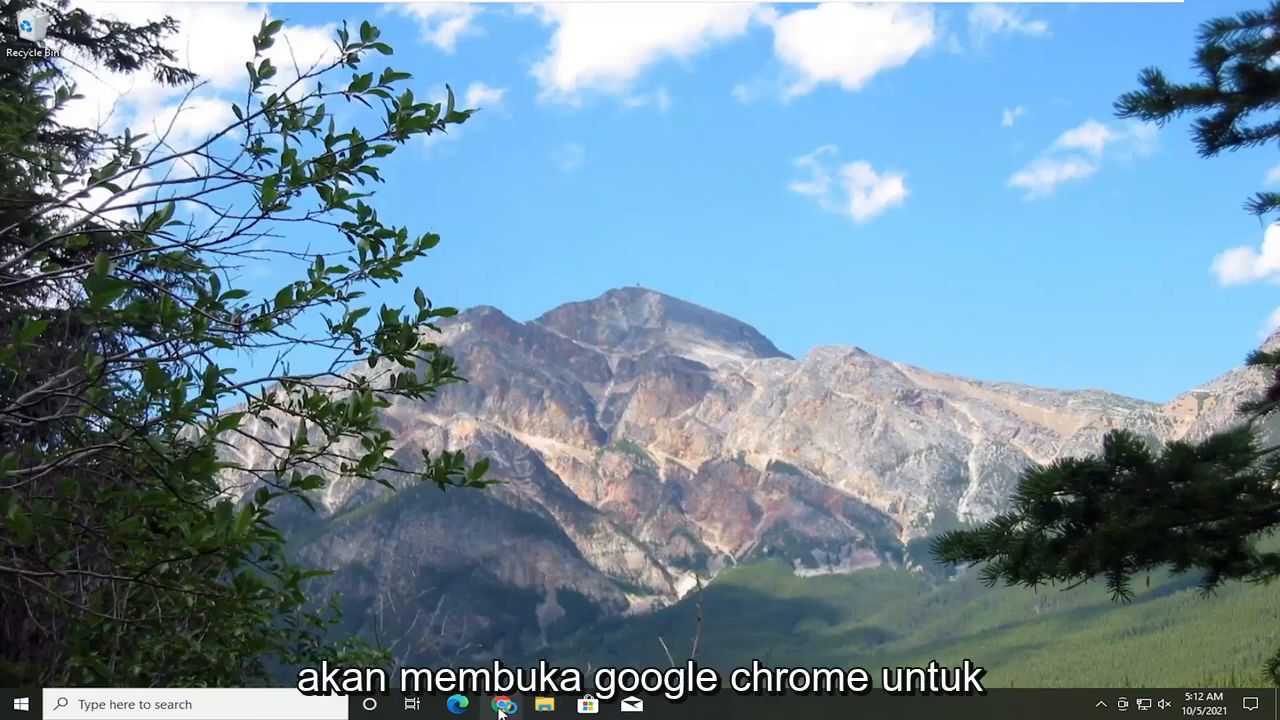
Step: Open Google Chrome in a maximized window and go to google.com
left_click(500, 706)
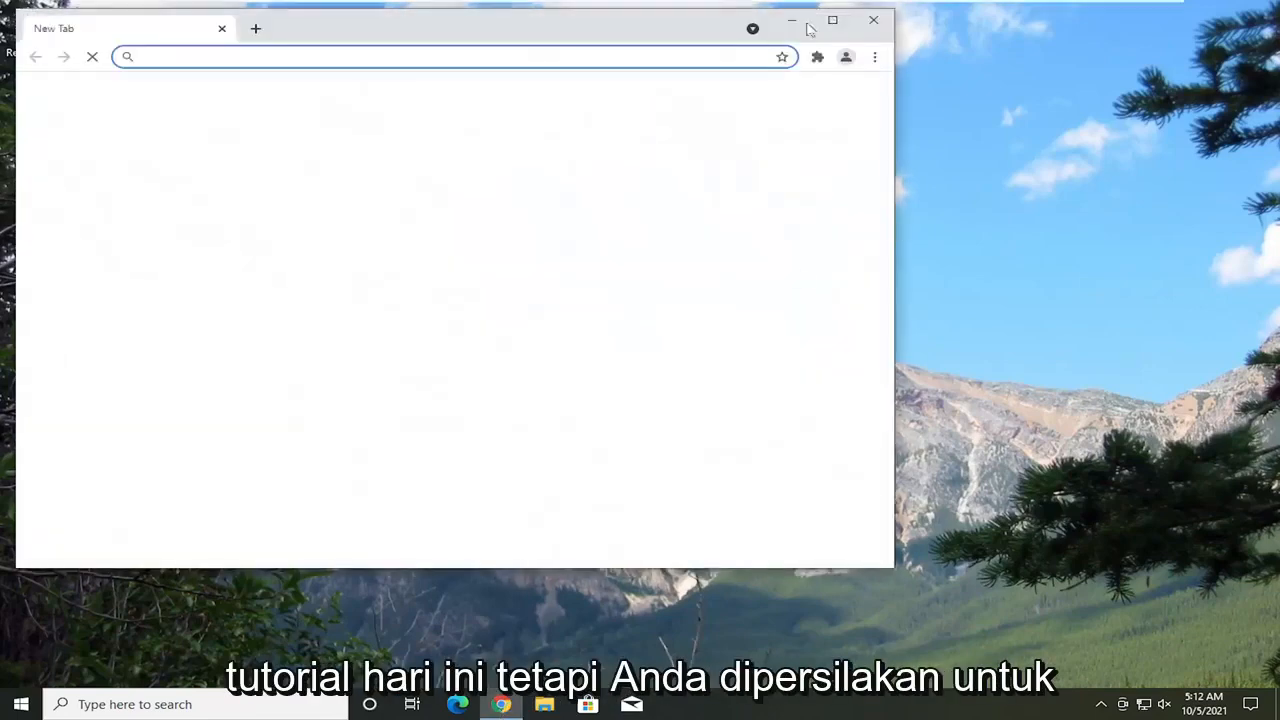
left_click(832, 20)
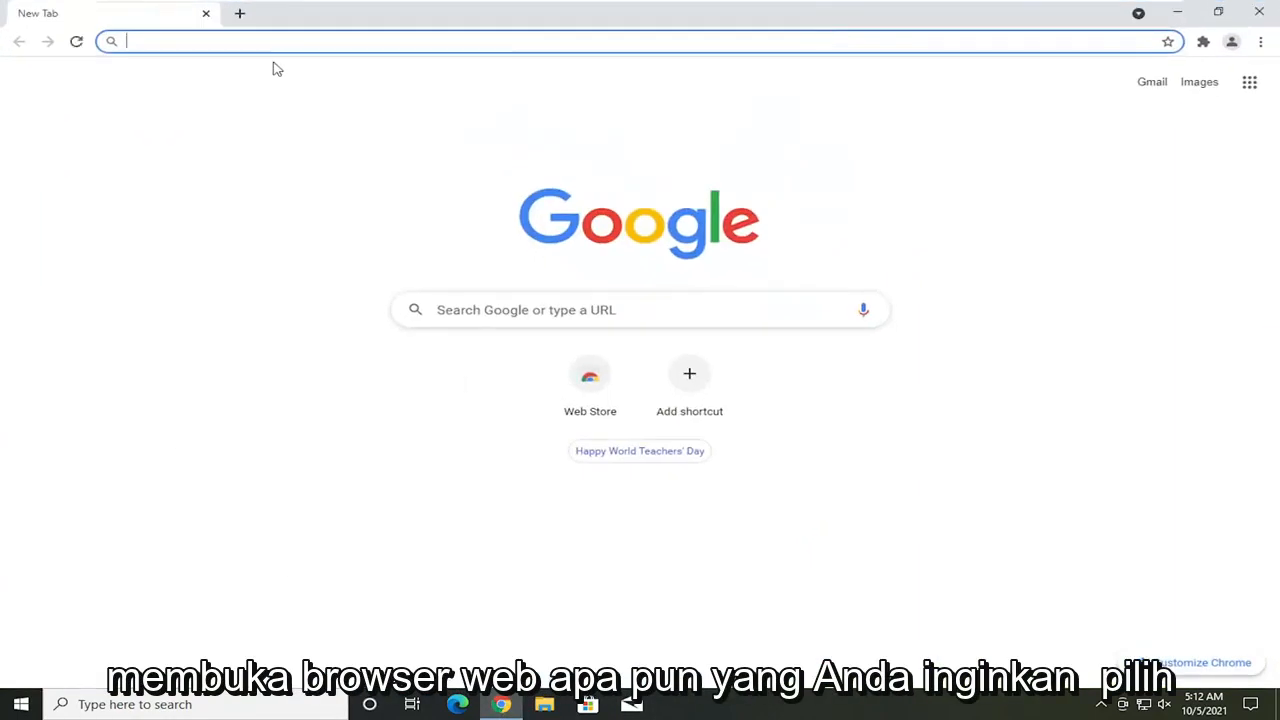
type("google.com")
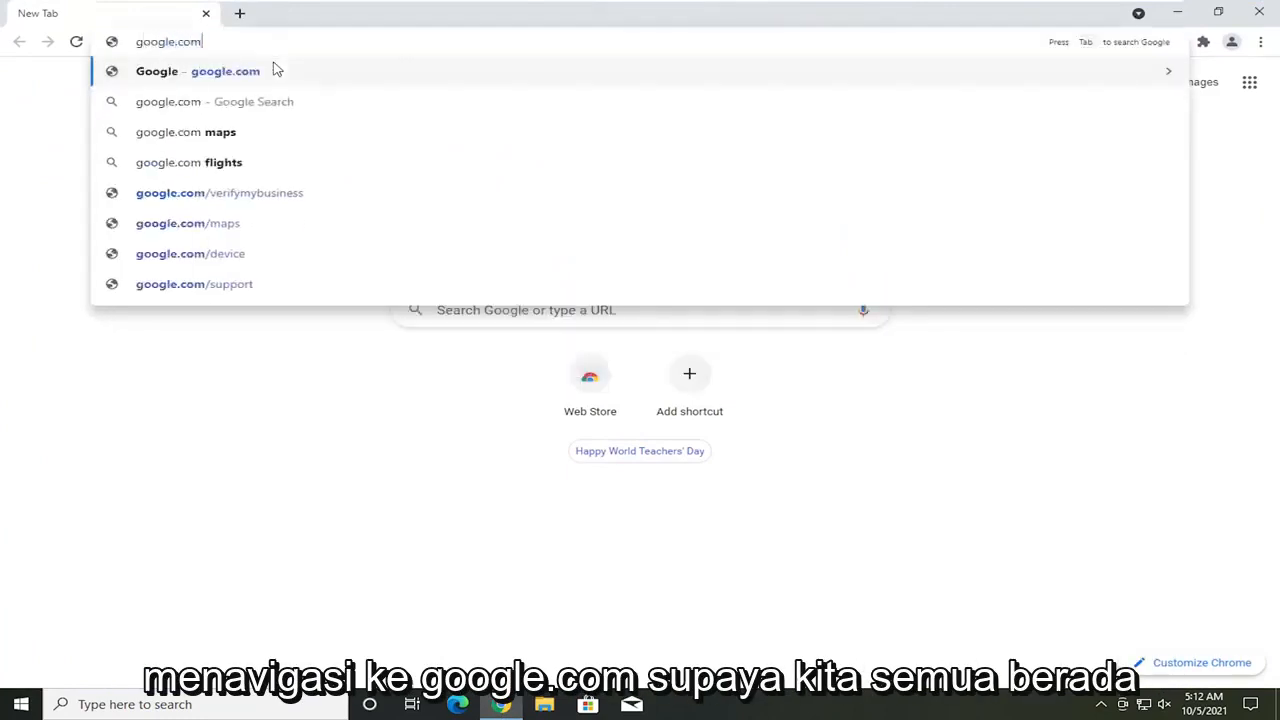
left_click(277, 69)
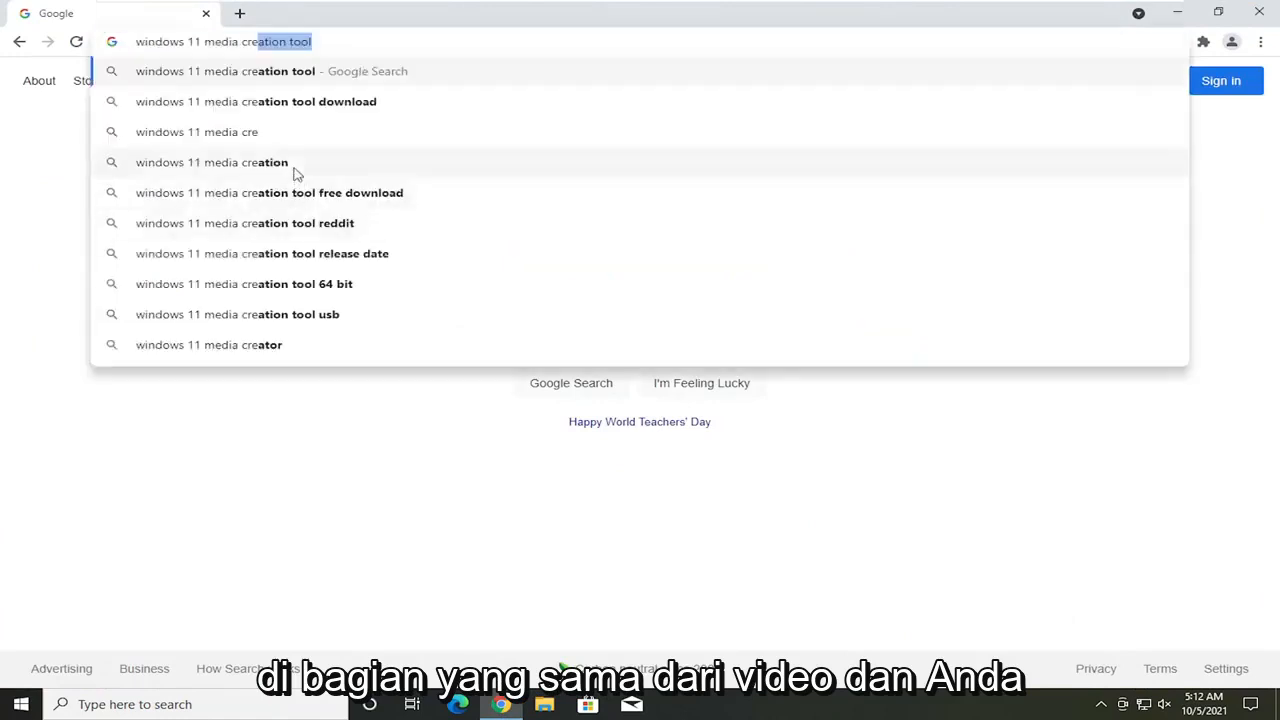
Step: Search for "windows 11 media creation tool" and open Microsoft's Download Windows 11 page from the results
left_click(310, 77)
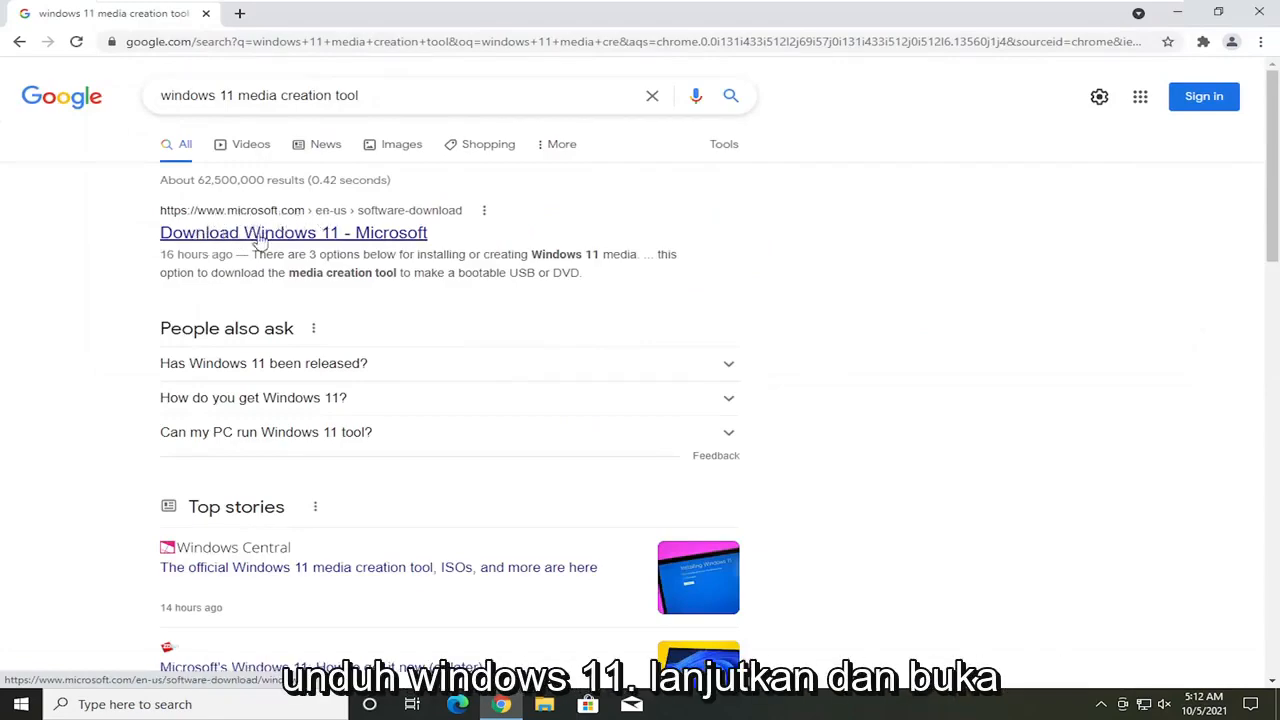
left_click(300, 240)
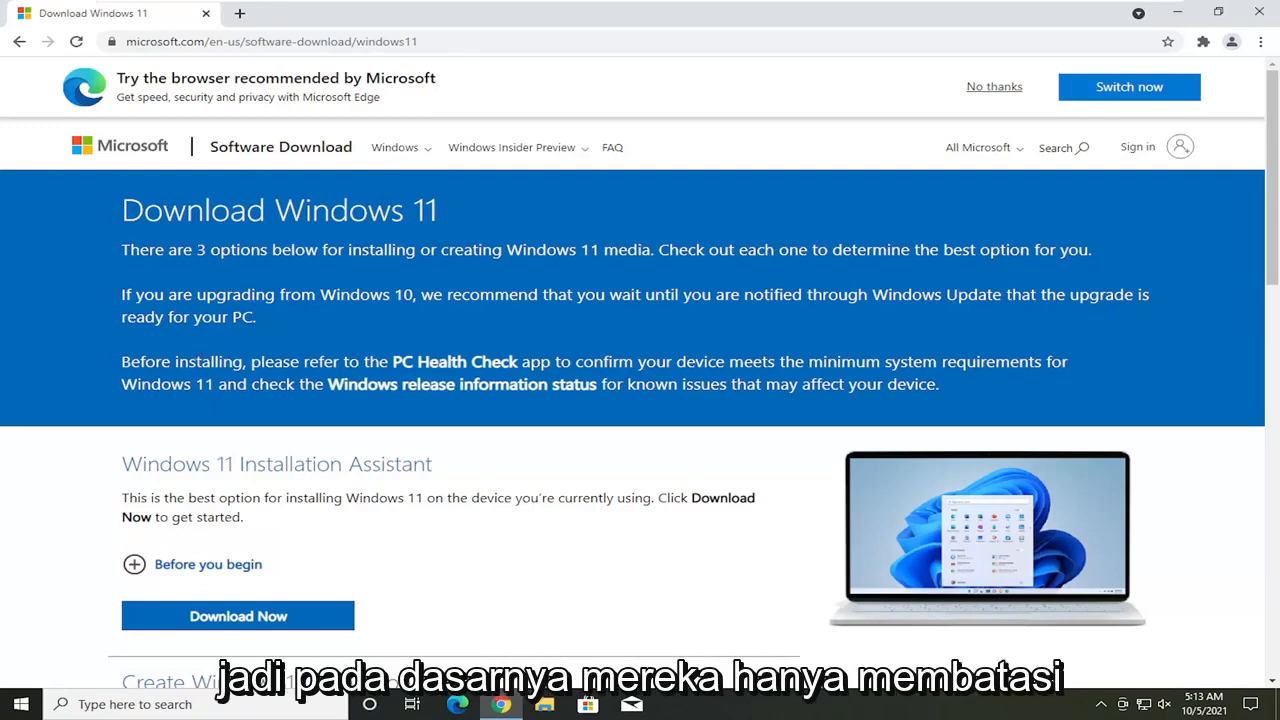
Step: Review the Download Windows 11 page's options for the Installation Assistant, installation media and disk image (ISO)
scroll(190, 283, "down", 1)
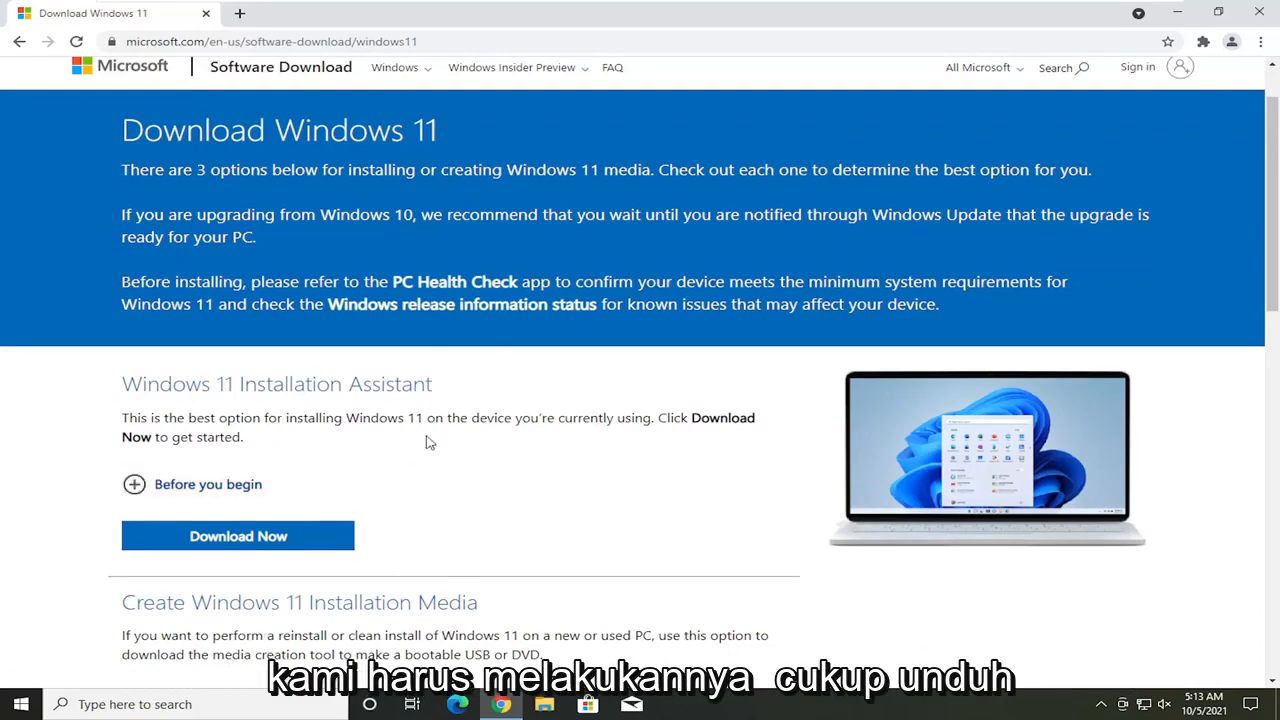
scroll(429, 440, "down", 1)
scroll(640, 384, "up", 1)
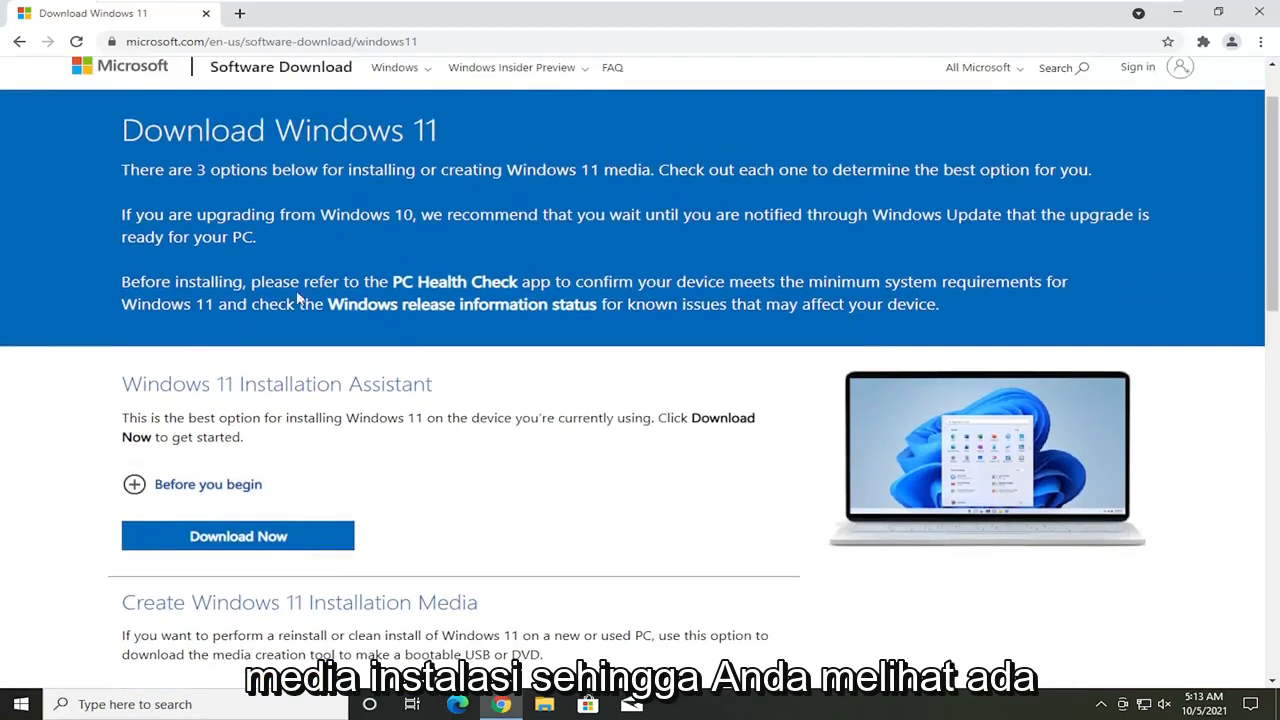
scroll(297, 298, "down", 2)
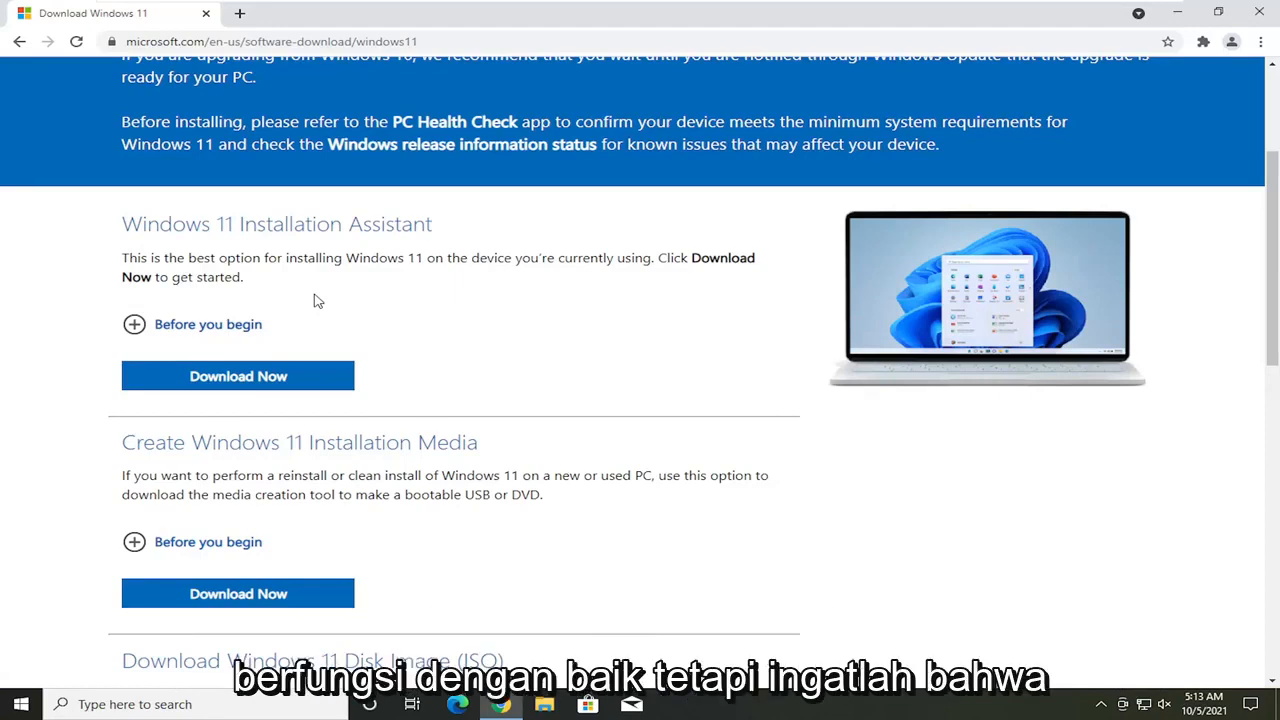
scroll(317, 300, "up", 1)
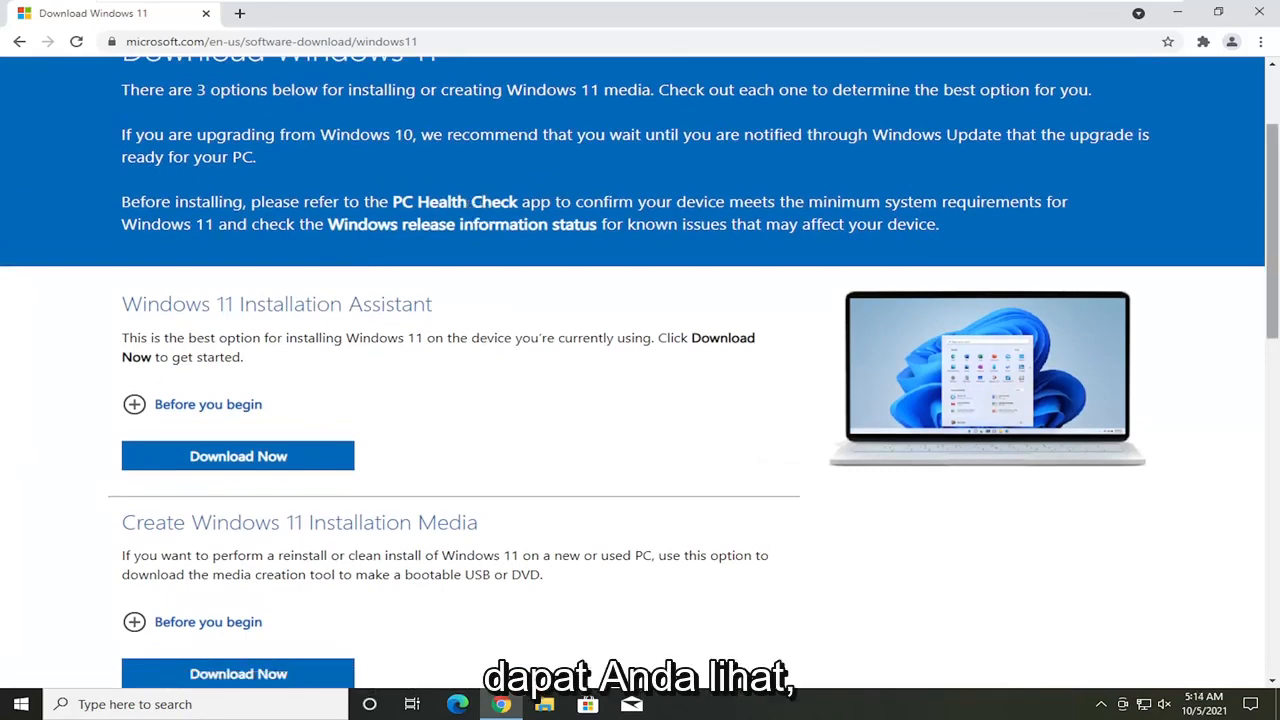
scroll(86, 428, "down", 2)
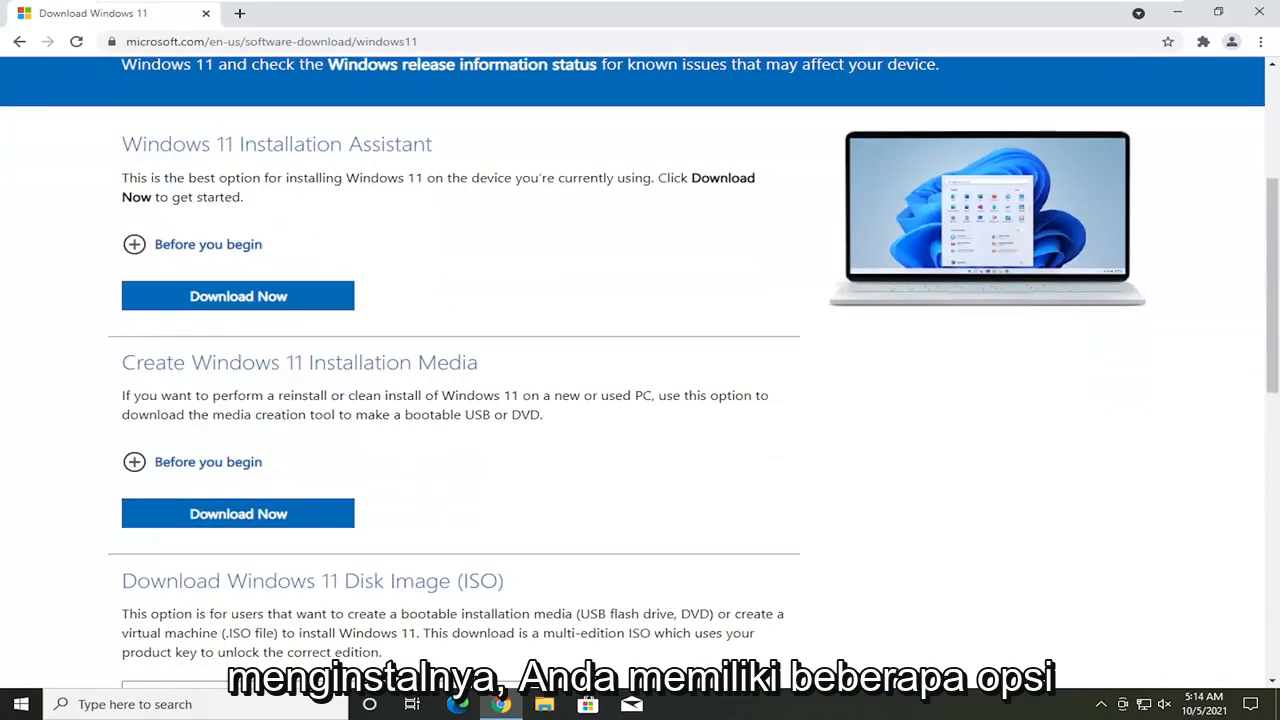
scroll(303, 392, "down", 1)
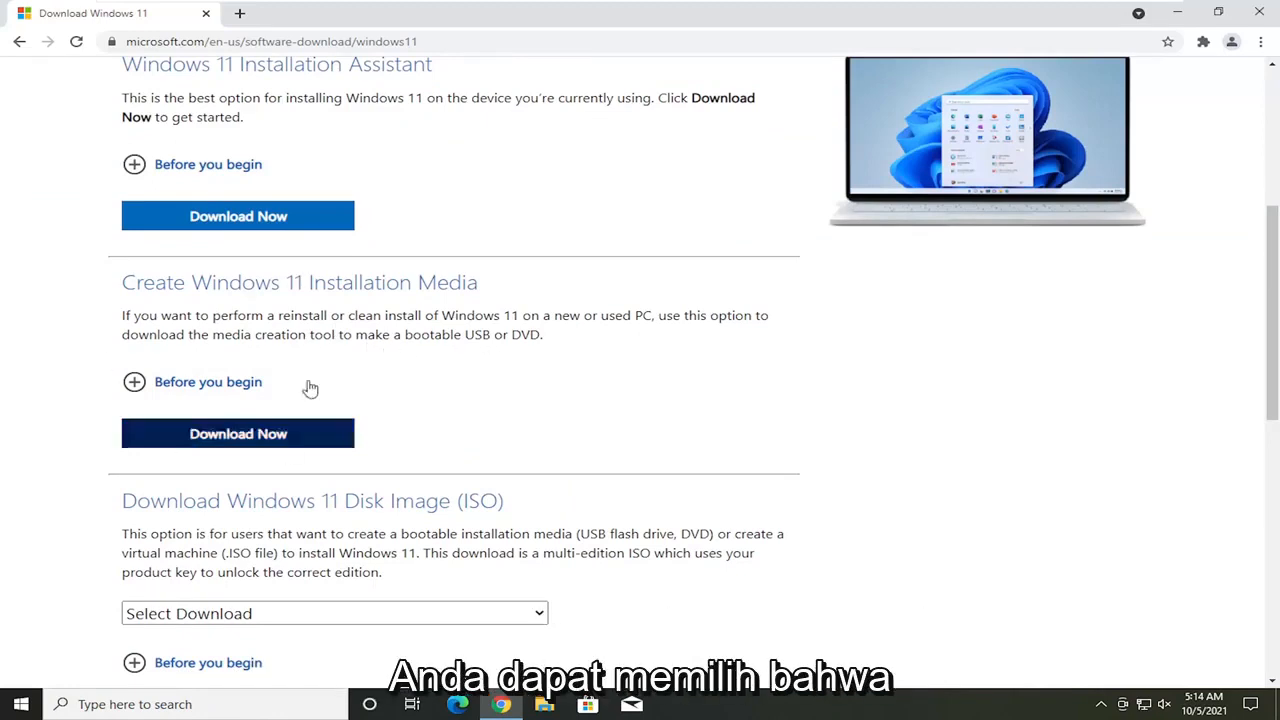
scroll(283, 368, "down", 1)
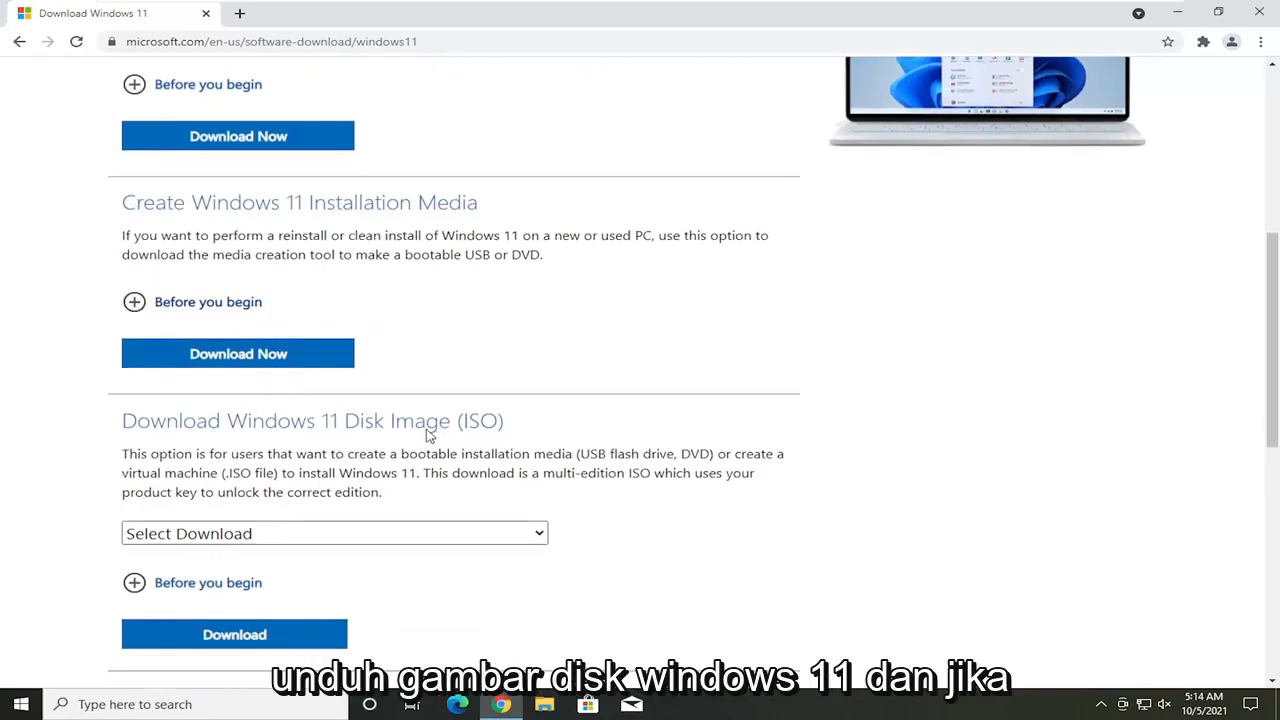
Step: Select Windows 11 as the disk image (ISO) download and check which other versions are offered
scroll(428, 435, "down", 1)
left_click(535, 458)
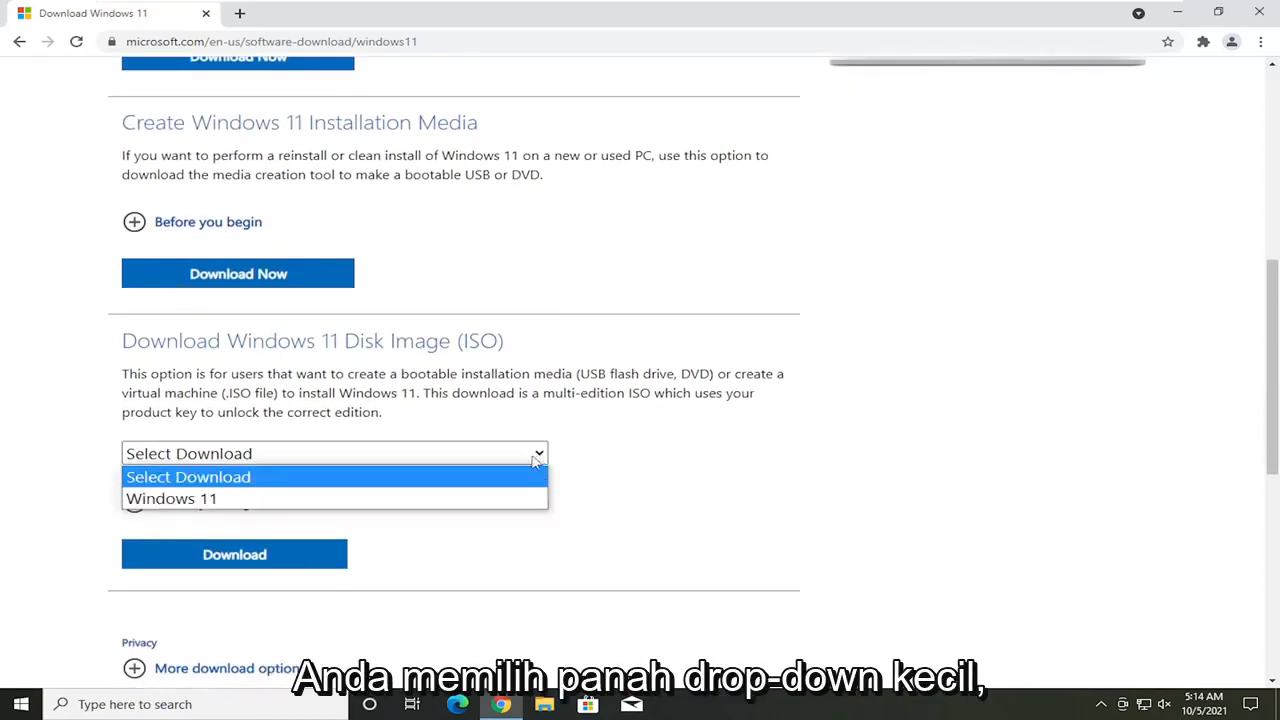
left_click(185, 497)
left_click(280, 458)
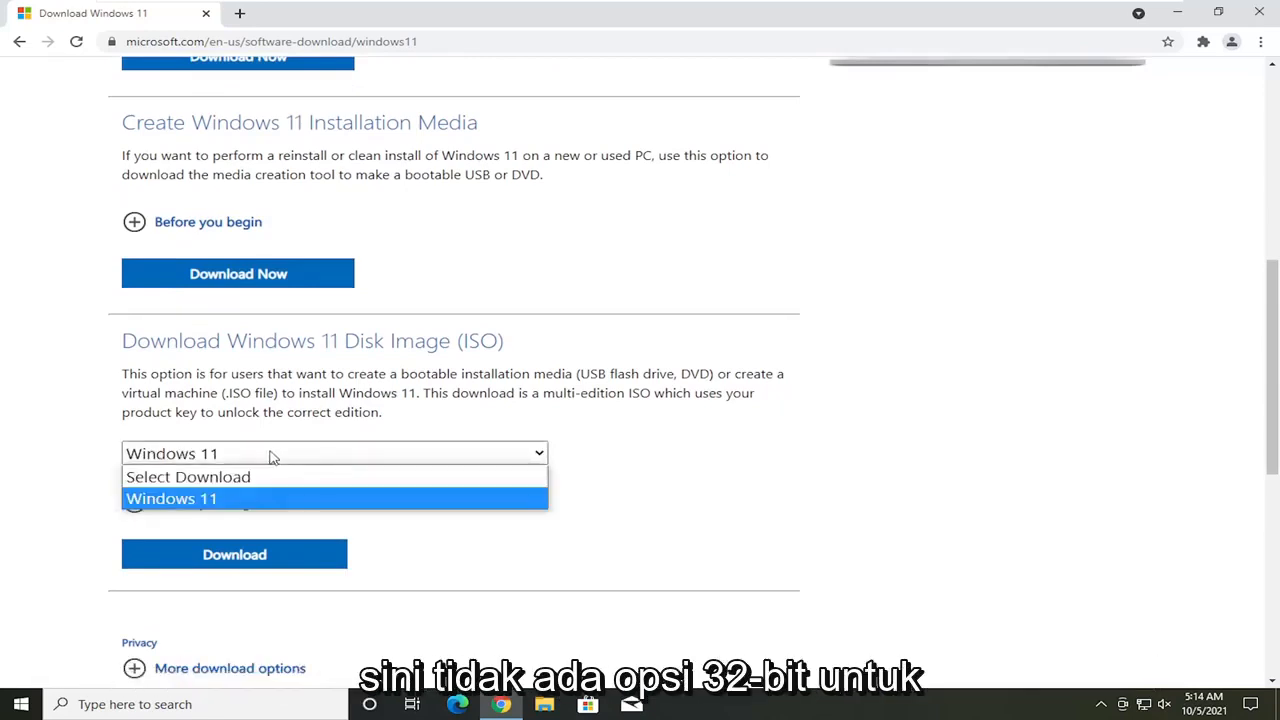
left_click(265, 458)
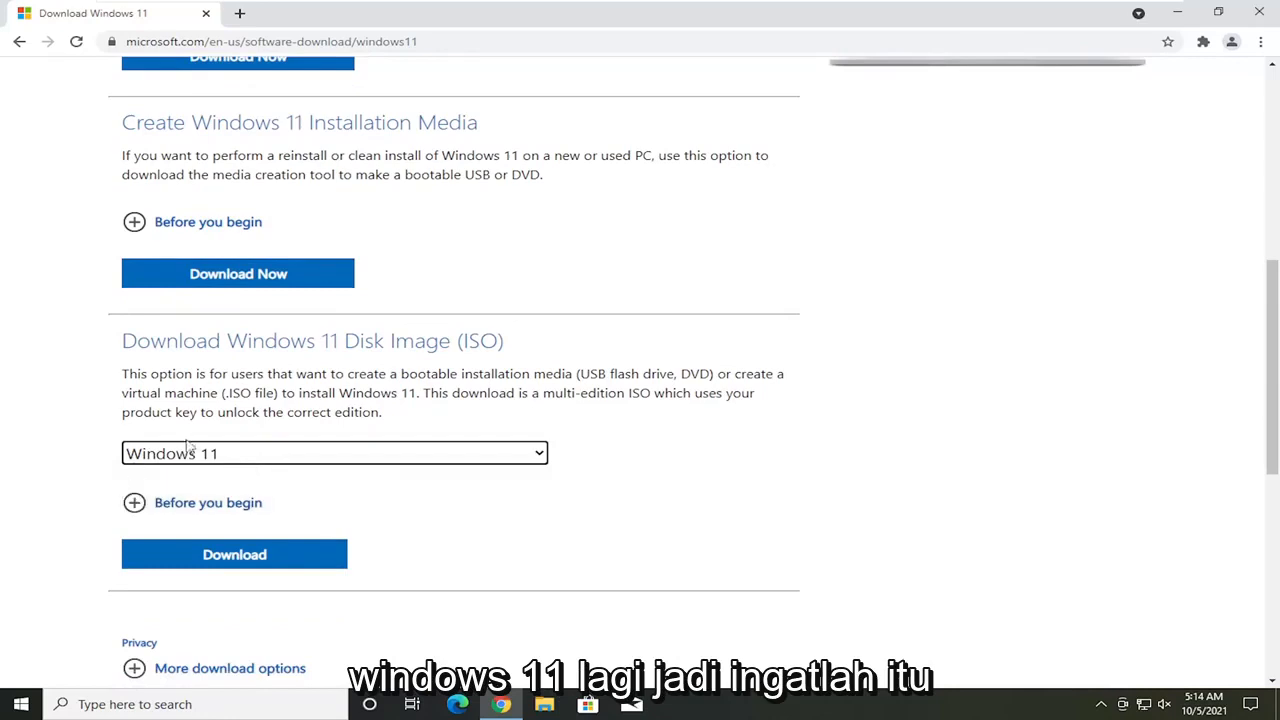
scroll(166, 484, "down", 2)
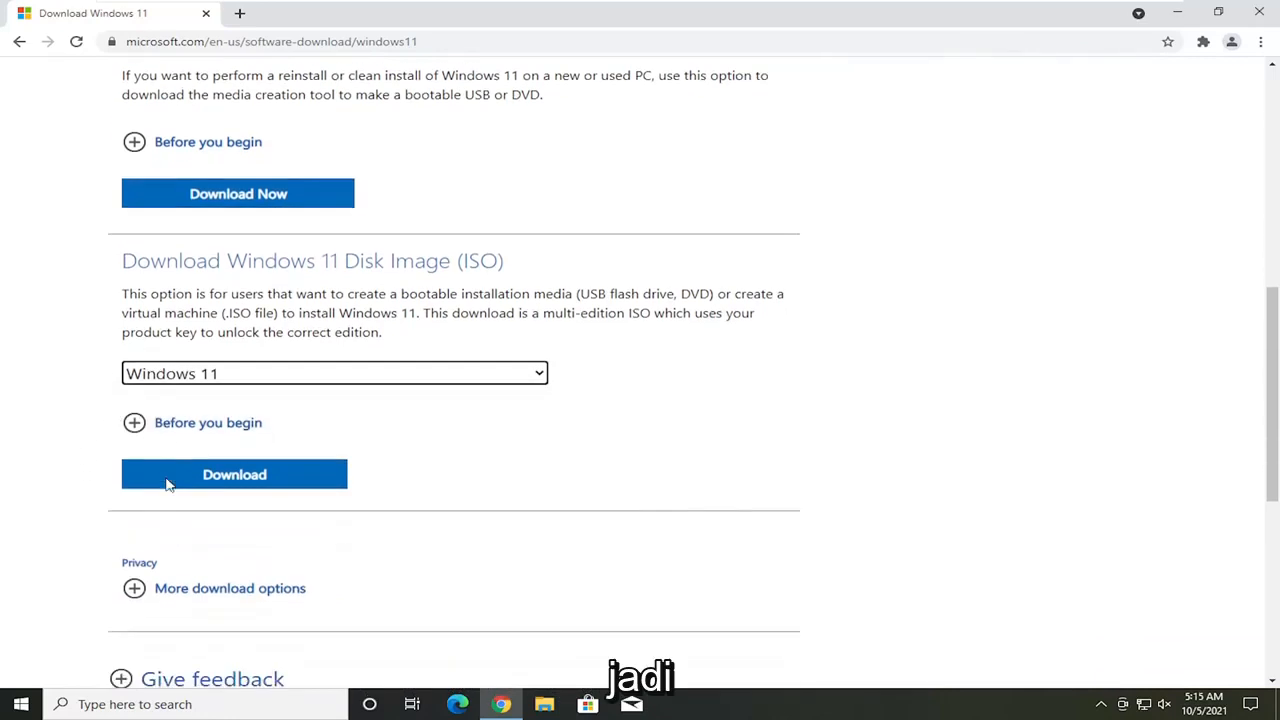
Step: Download the media creation tool for Windows 11 installation media and run it, allowing it to make changes to the device
scroll(169, 487, "up", 3)
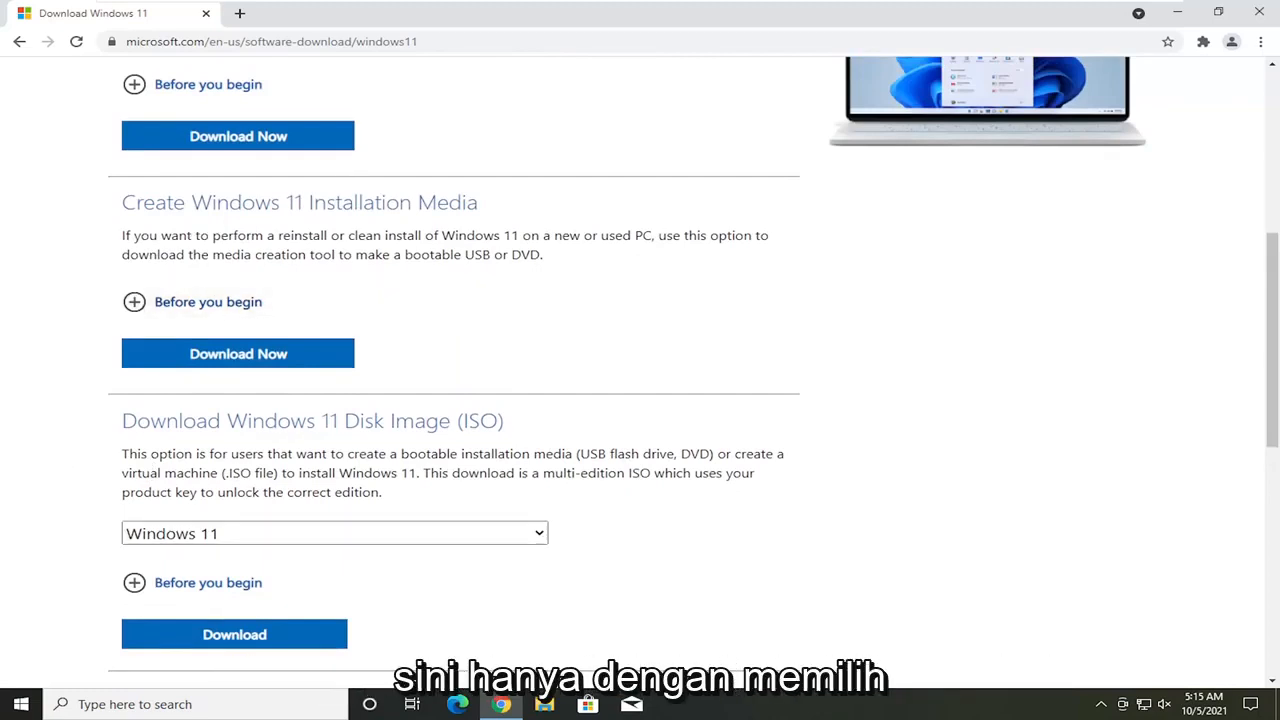
left_click(268, 358)
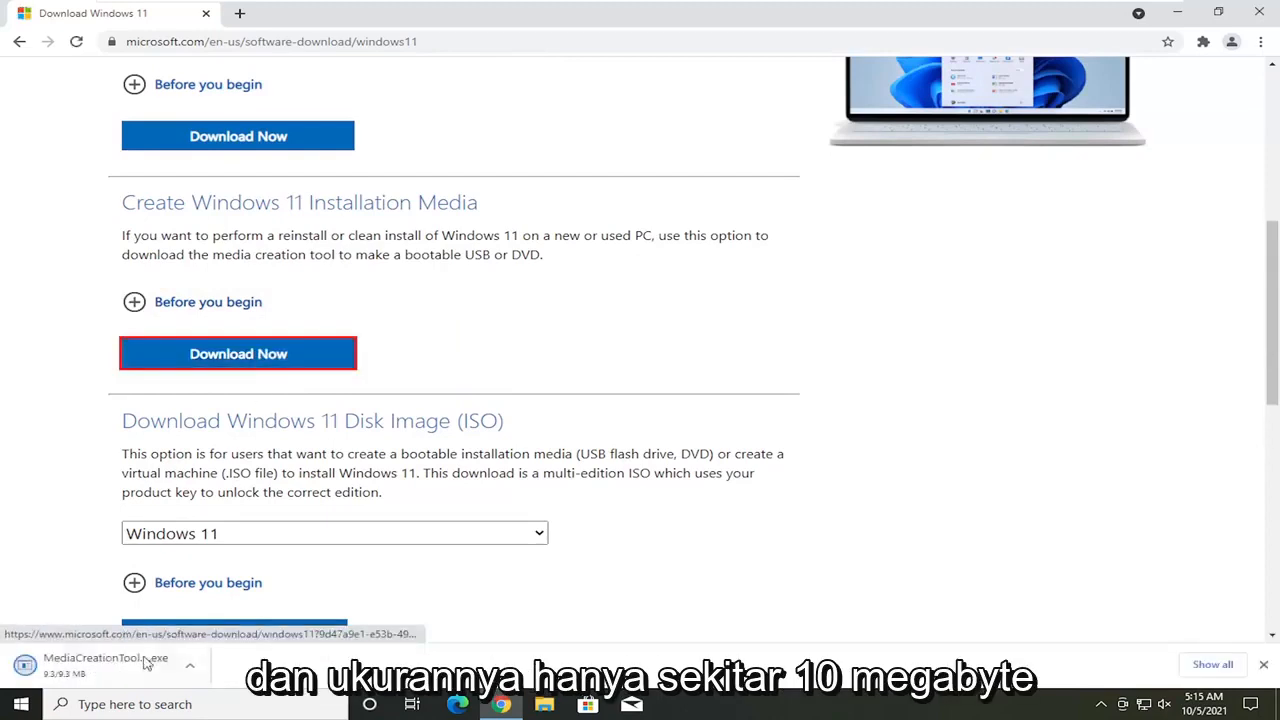
left_click(90, 666)
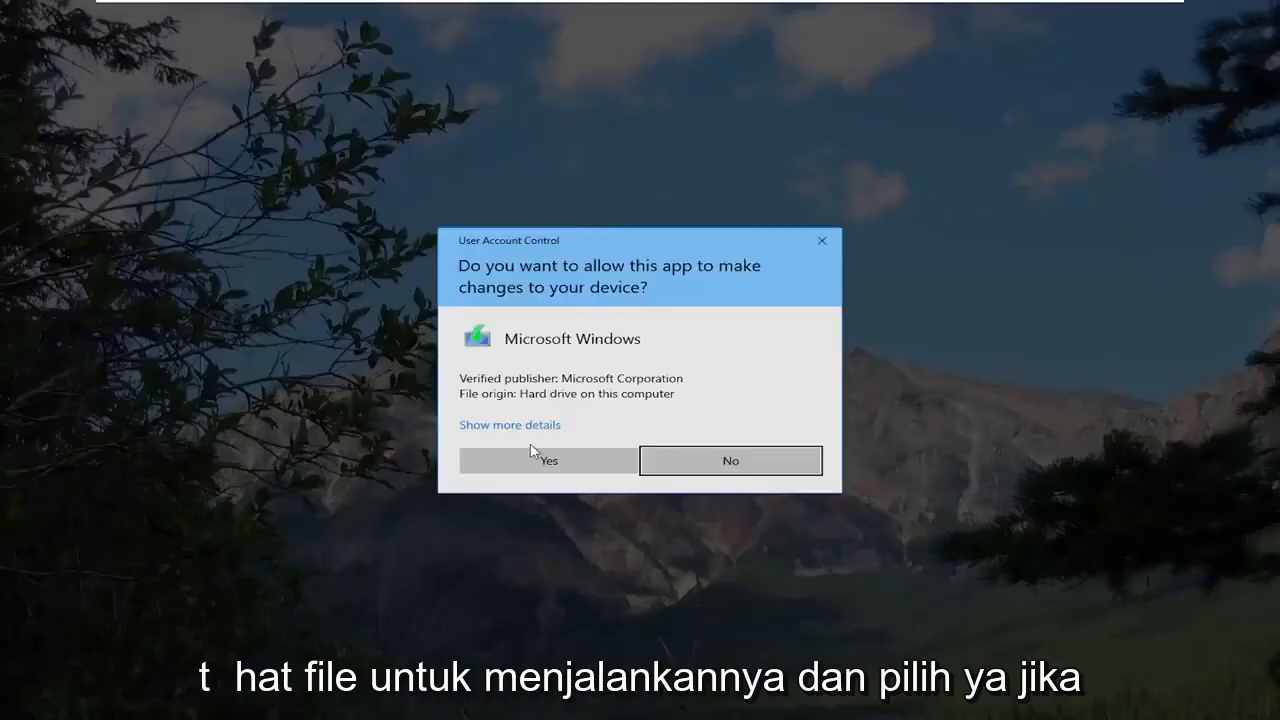
left_click(531, 452)
left_click(1177, 12)
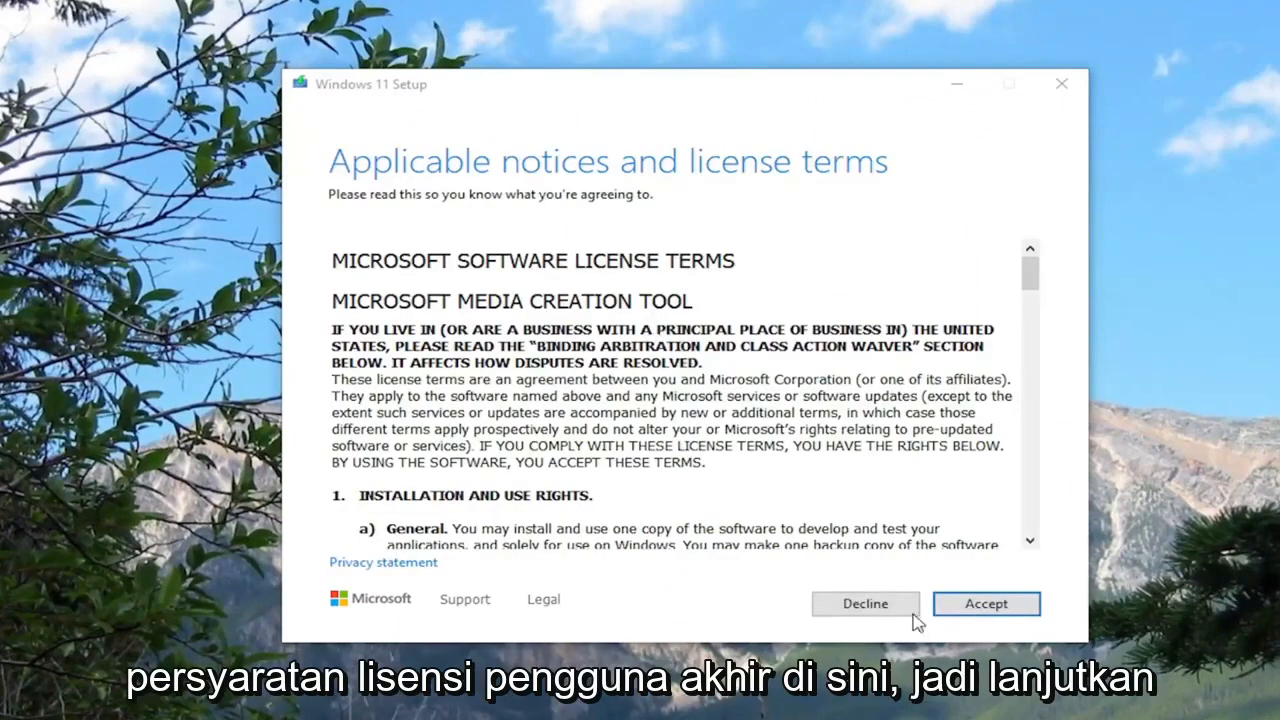
Step: Accept the license terms and continue with English (United States) as the language and Windows 11 as the edition
left_click(986, 608)
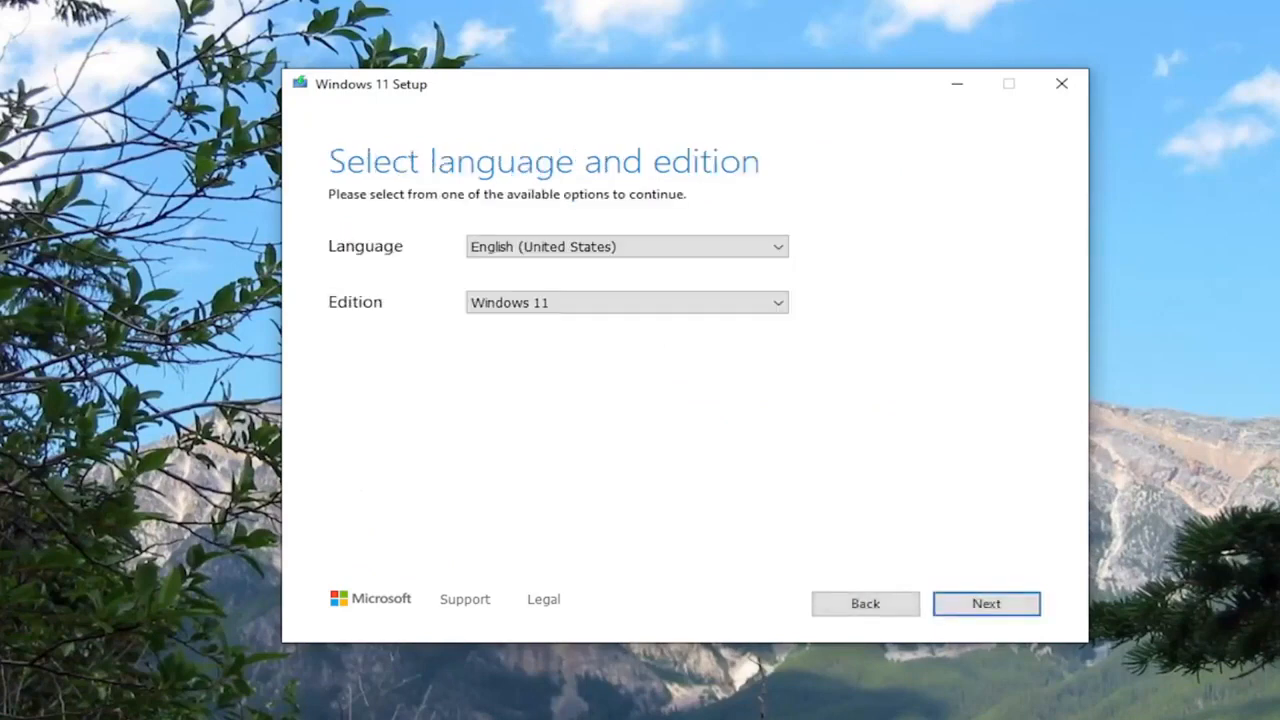
left_click(686, 252)
left_click(766, 242)
left_click(760, 303)
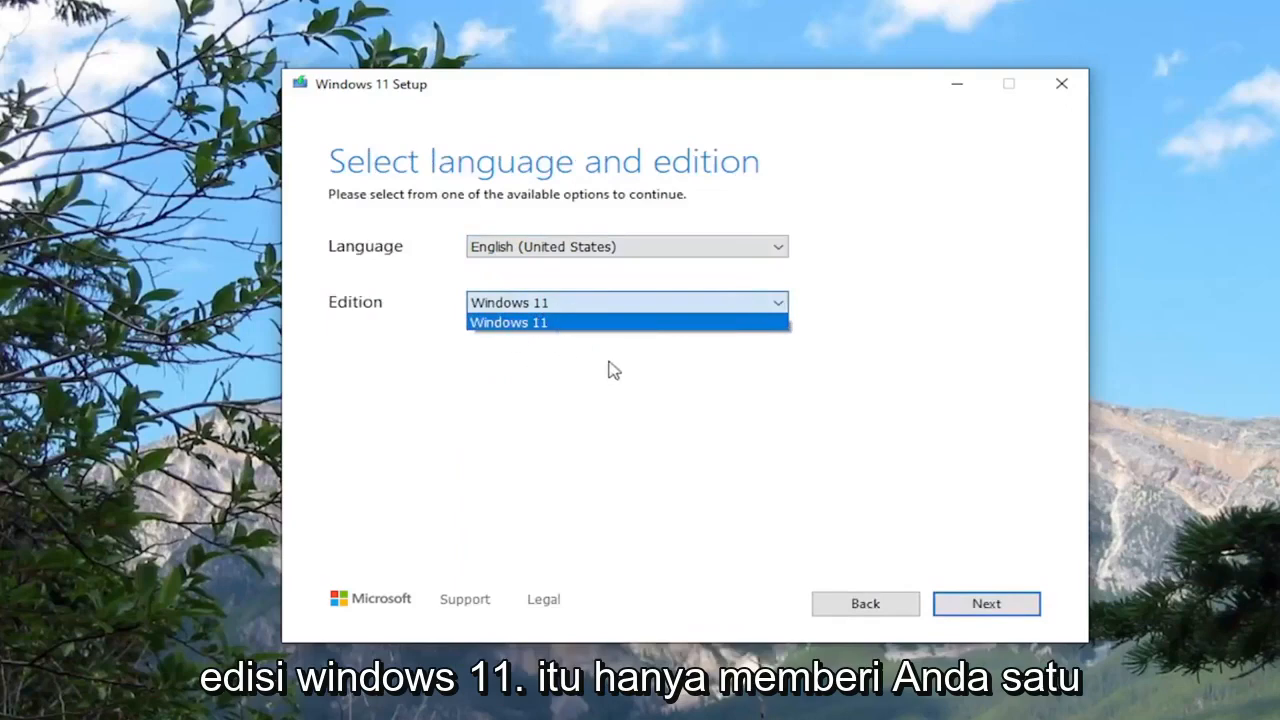
left_click(430, 302)
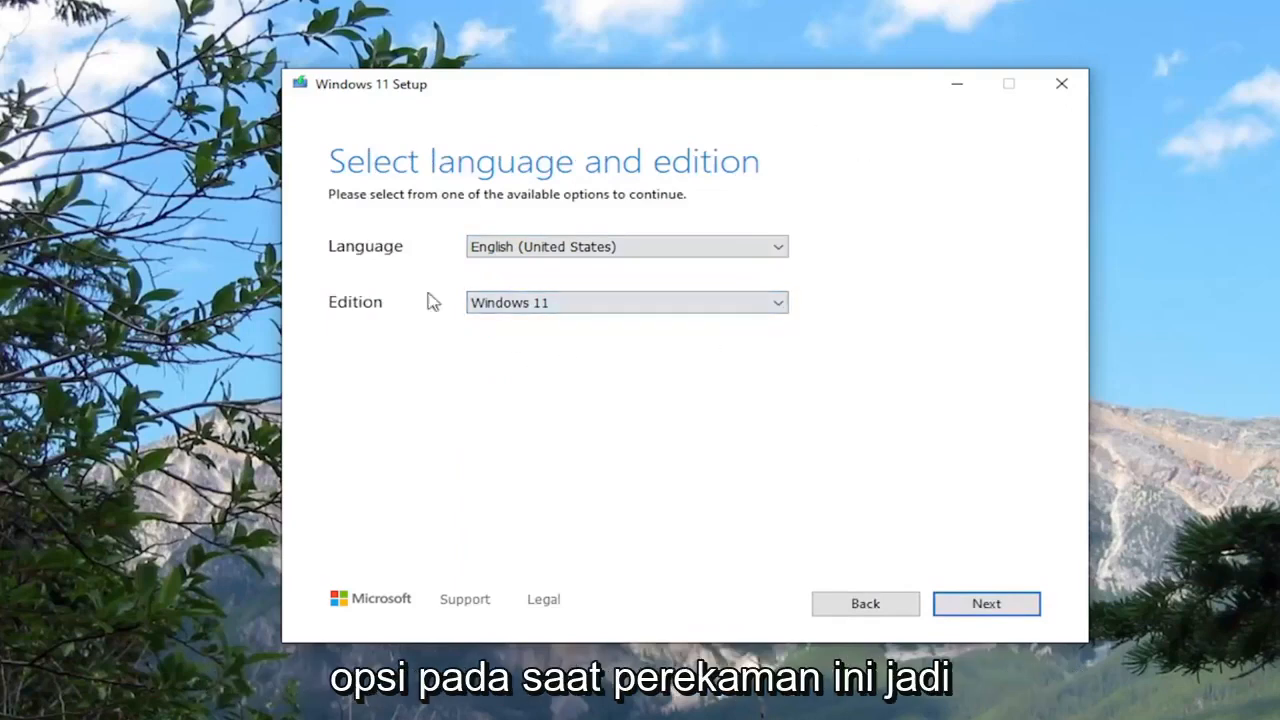
left_click(1000, 612)
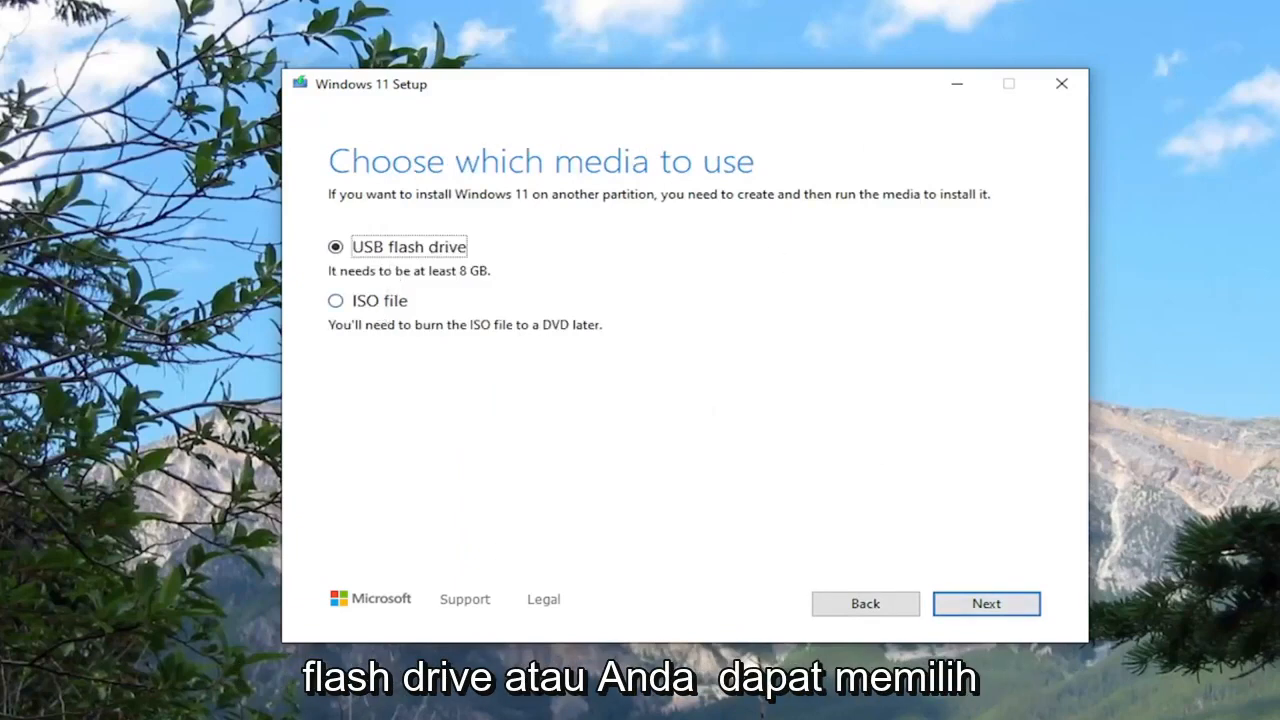
Step: Choose ISO file as the media to create and set the Desktop as its save location
left_click(337, 302)
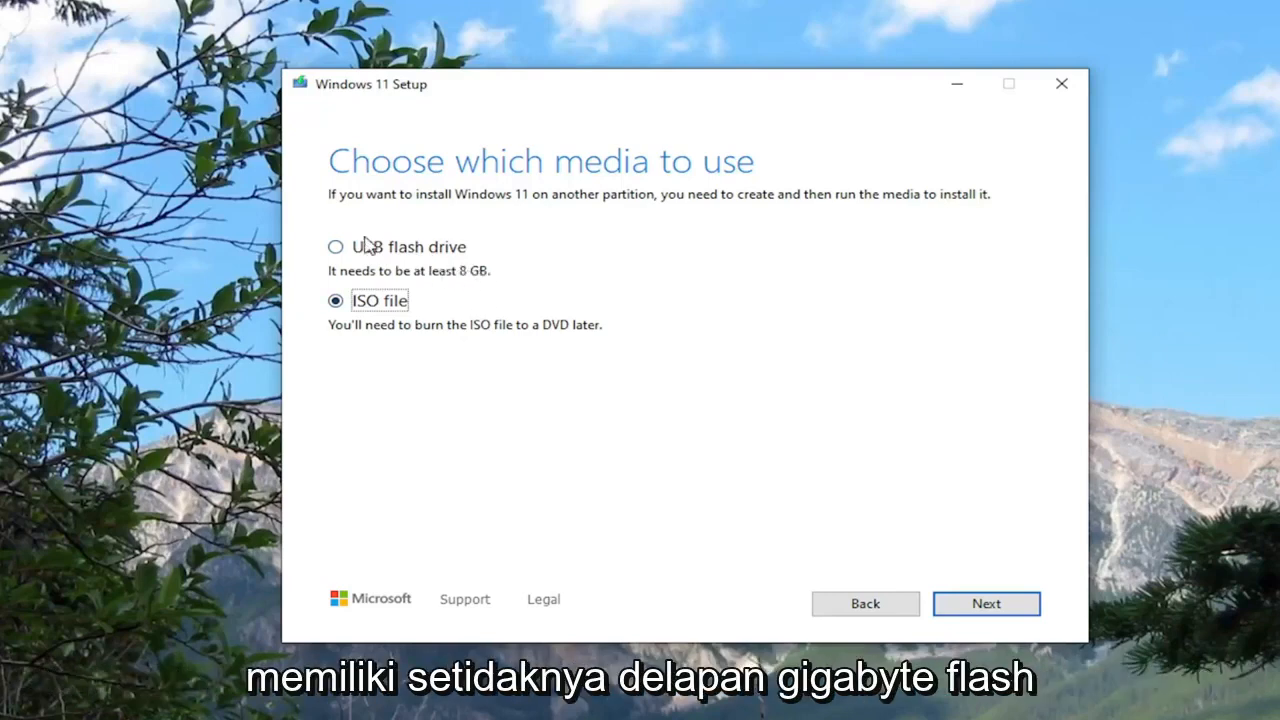
left_click(994, 607)
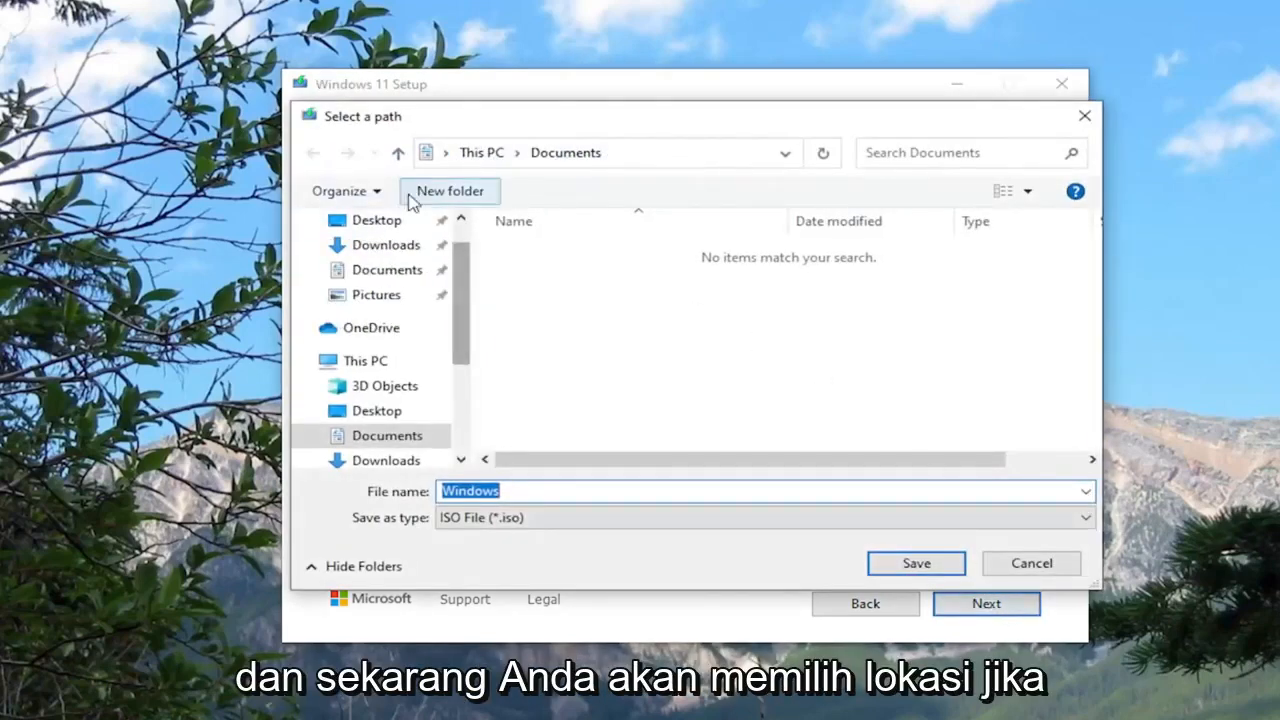
left_click_drag(475, 119, 534, 101)
left_click(386, 216)
Step: Name the file "Windows 11 ISO" and save it to the Desktop as an ISO file
left_click(510, 470)
type("11 ISO")
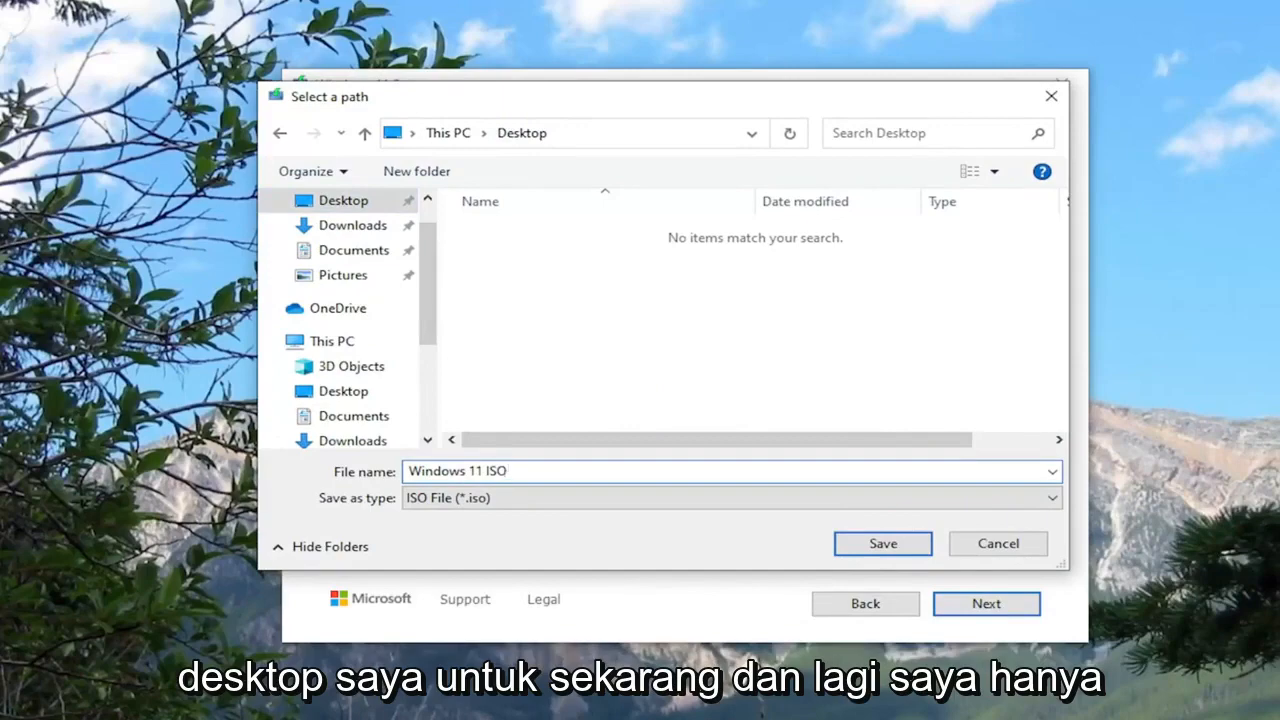
key("BackSpace")
key("BackSpace")
key("BackSpace")
type("ISO")
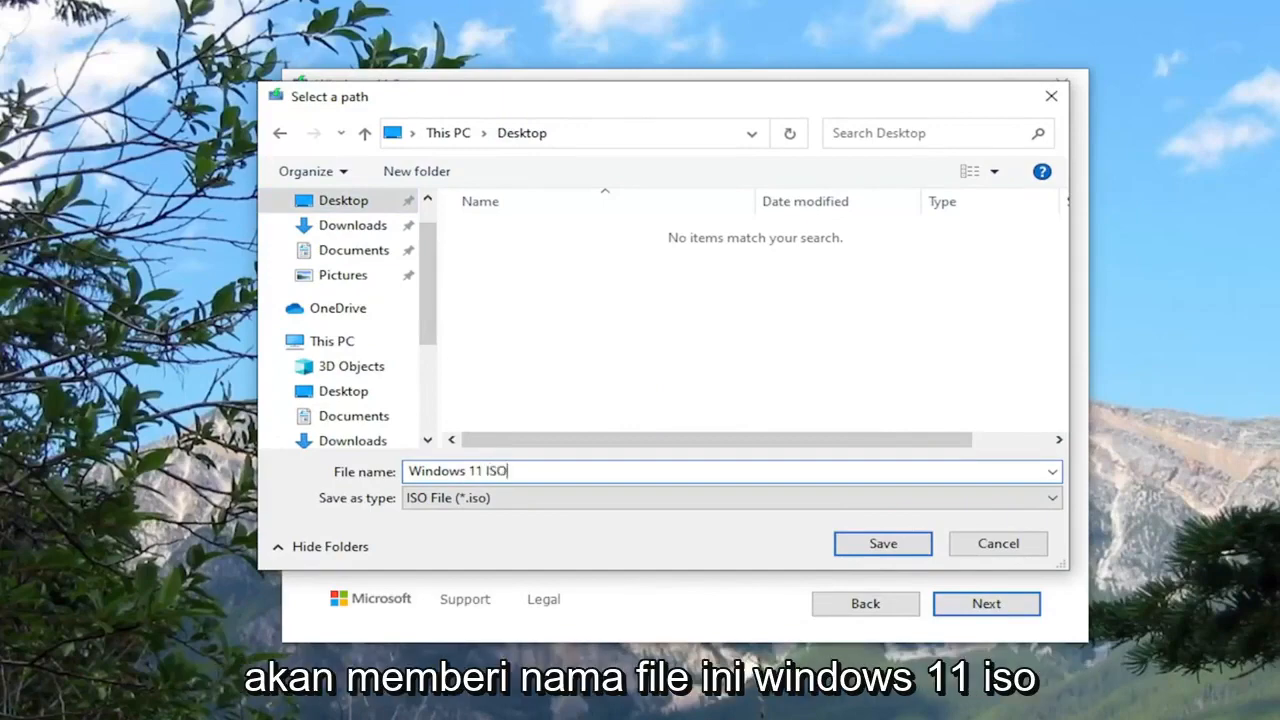
left_click_drag(655, 96, 668, 57)
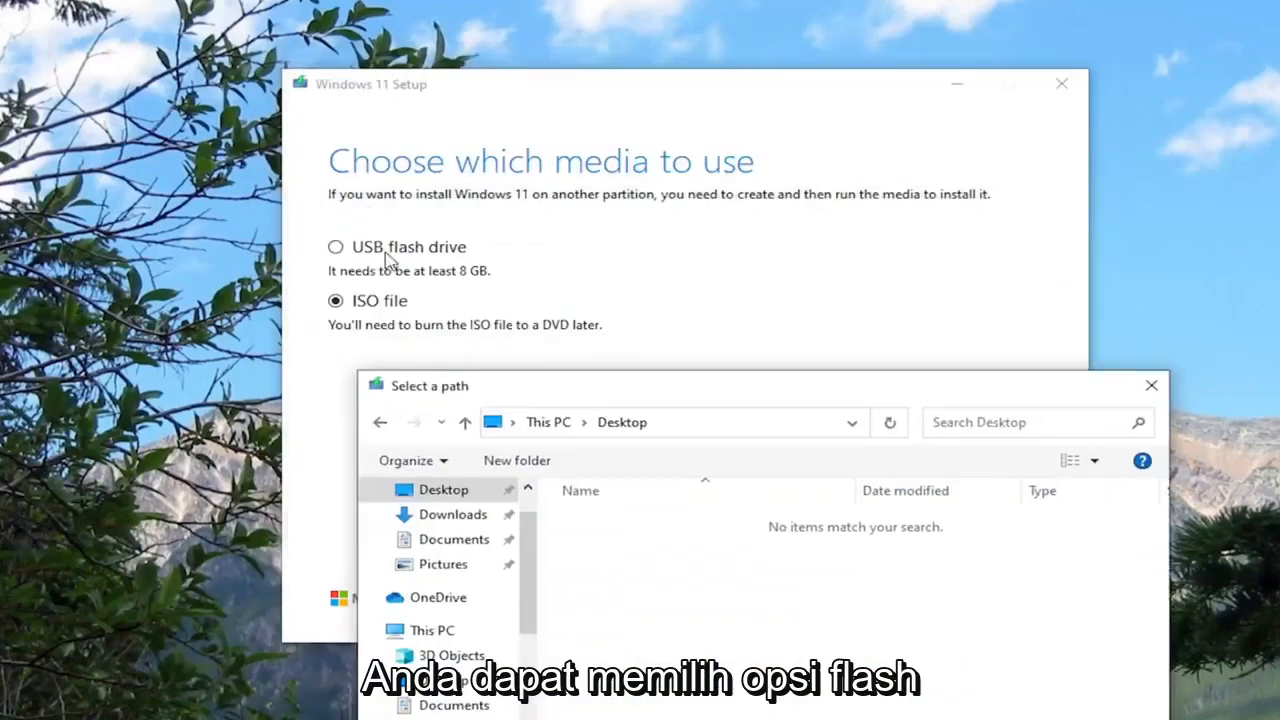
left_click_drag(514, 390, 455, 134)
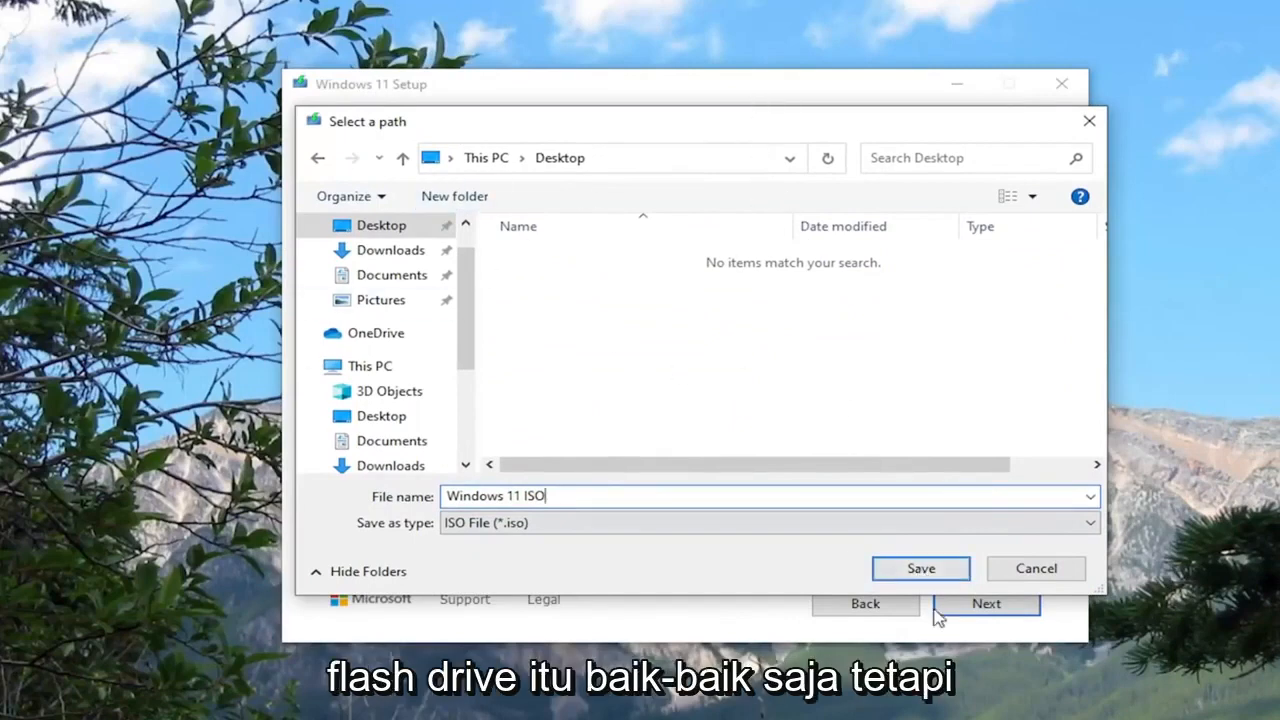
left_click(924, 572)
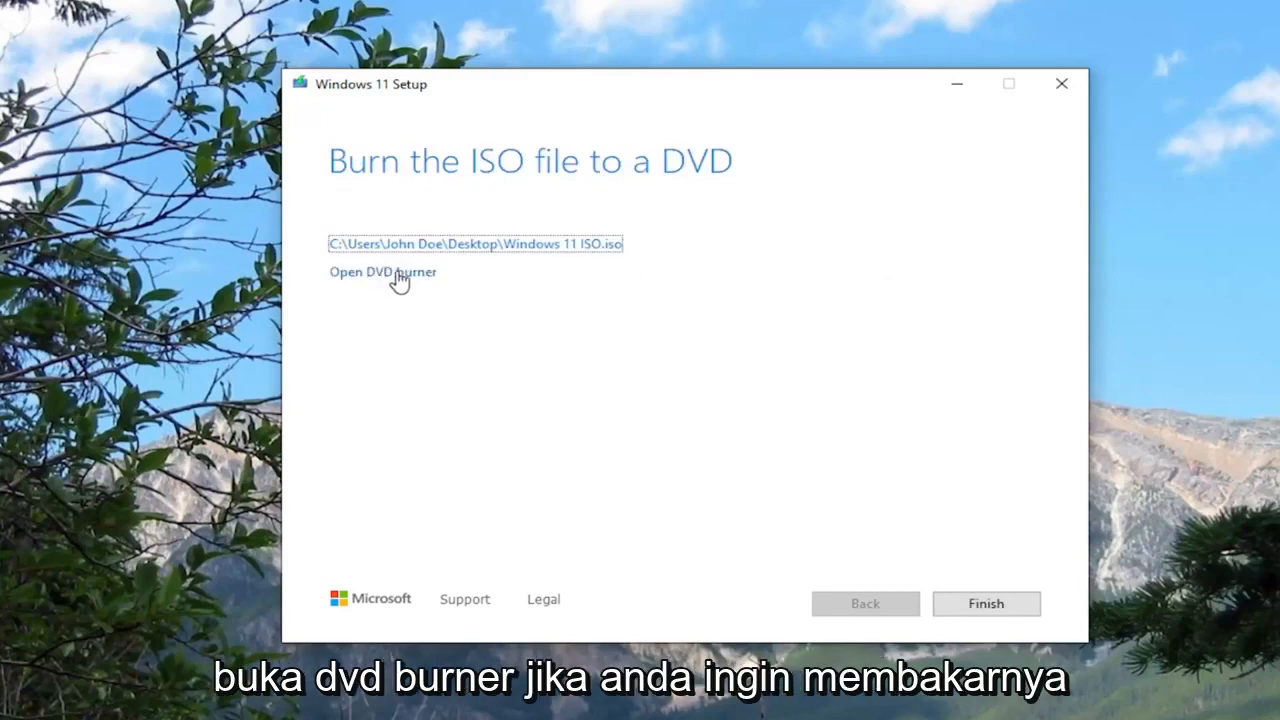
Step: Move the Windows 11 ISO file on the desktop to just below the Recycle Bin
left_click(128, 124)
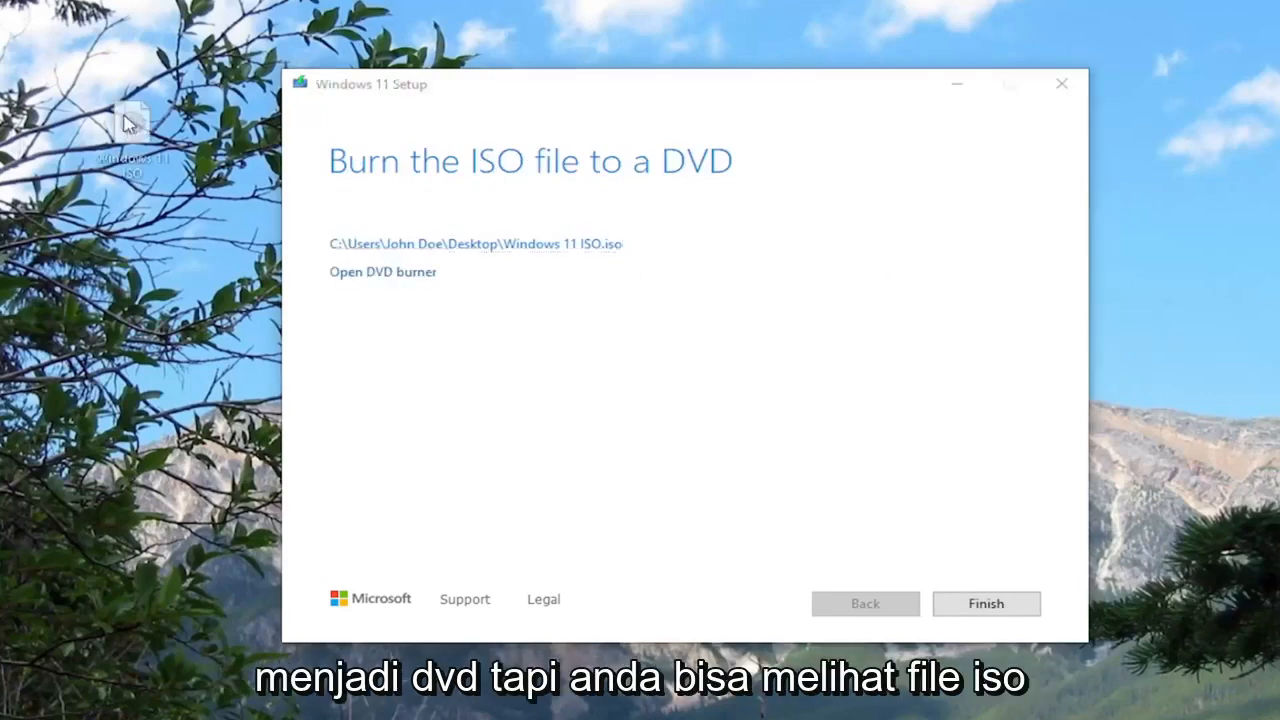
left_click_drag(128, 124, 2, 106)
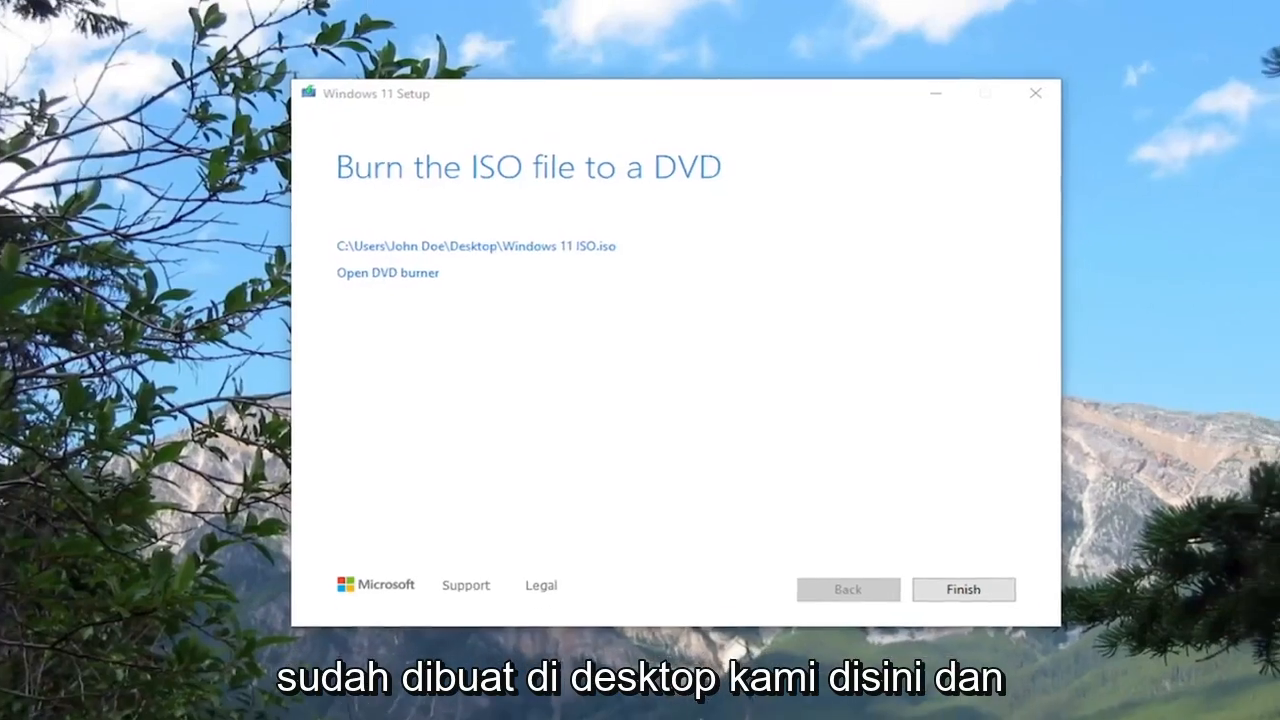
left_click(430, 380)
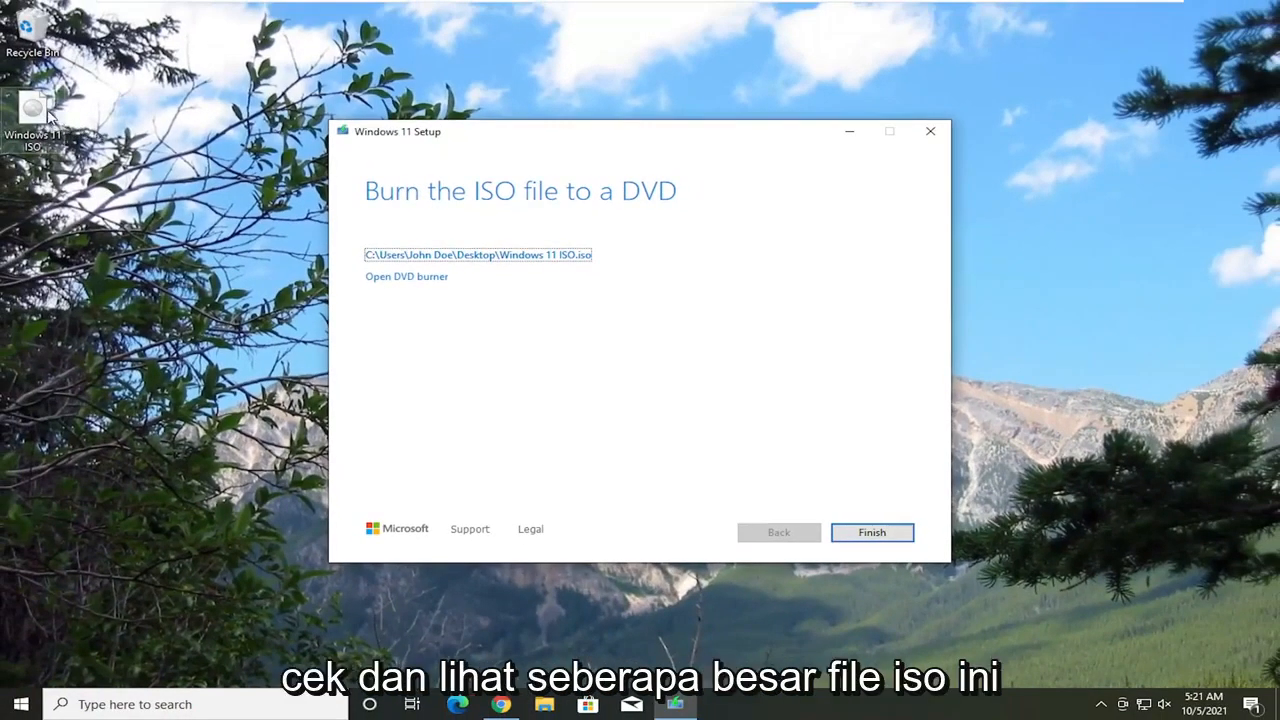
Step: Check the size of the Windows 11 ISO file on the desktop in its properties
right_click(50, 115)
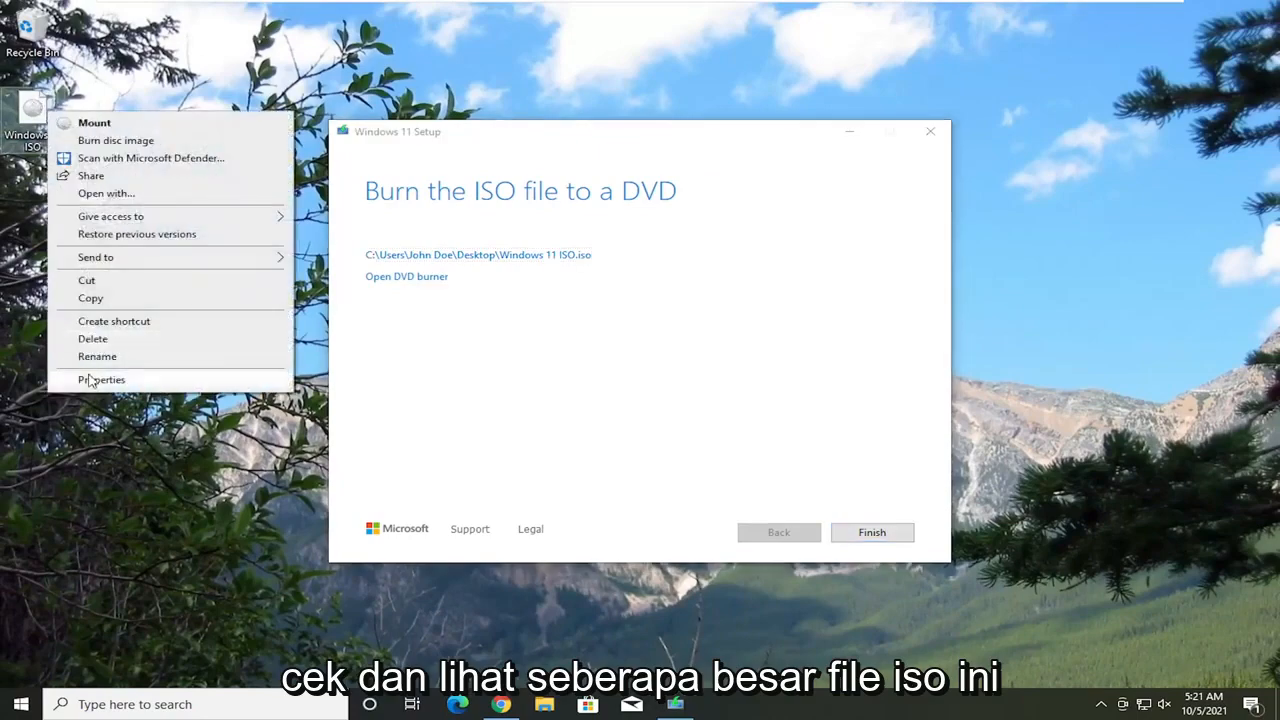
left_click(90, 380)
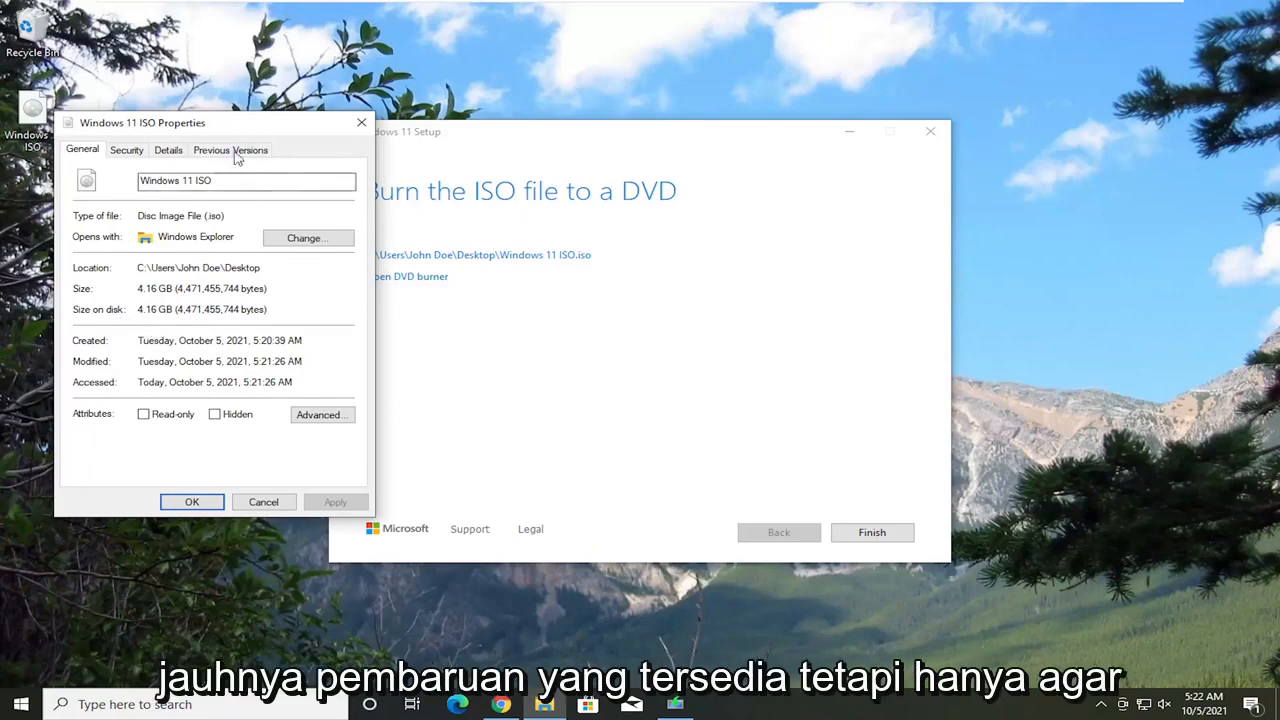
left_click(361, 123)
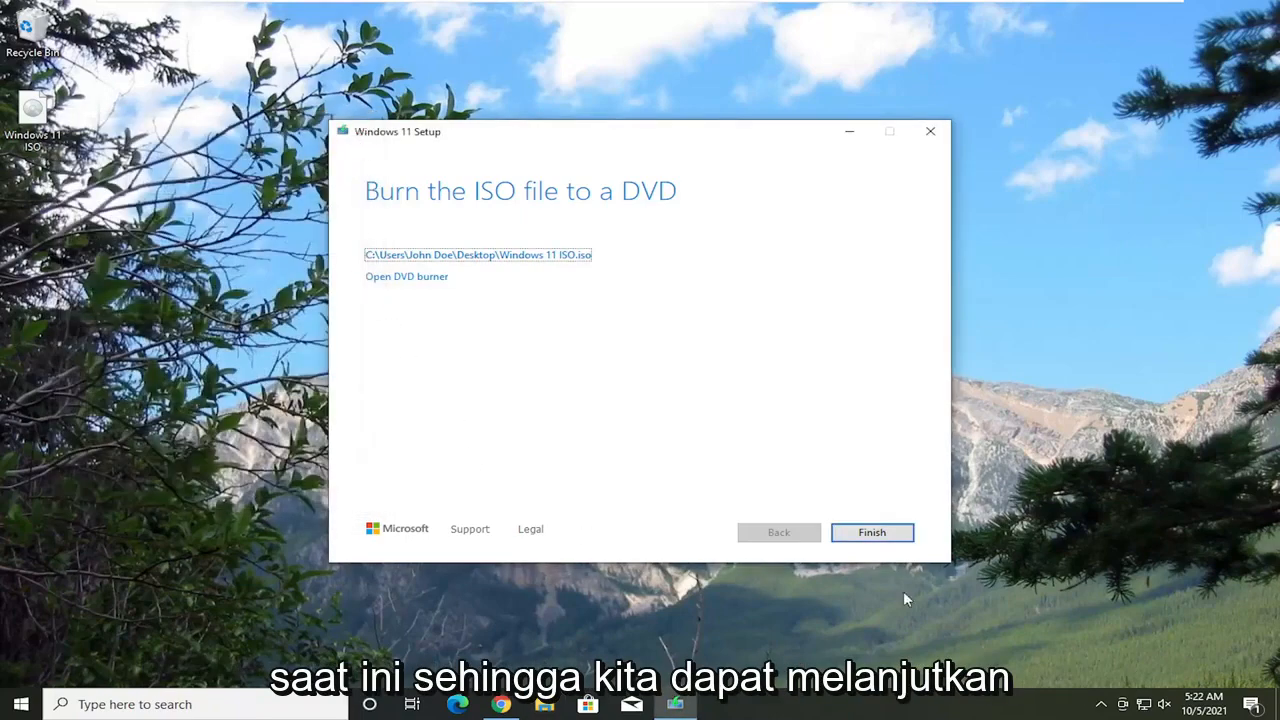
Step: Finish the Windows 11 Setup wizard and open the Windows 11 ISO file on the desktop
left_click(897, 540)
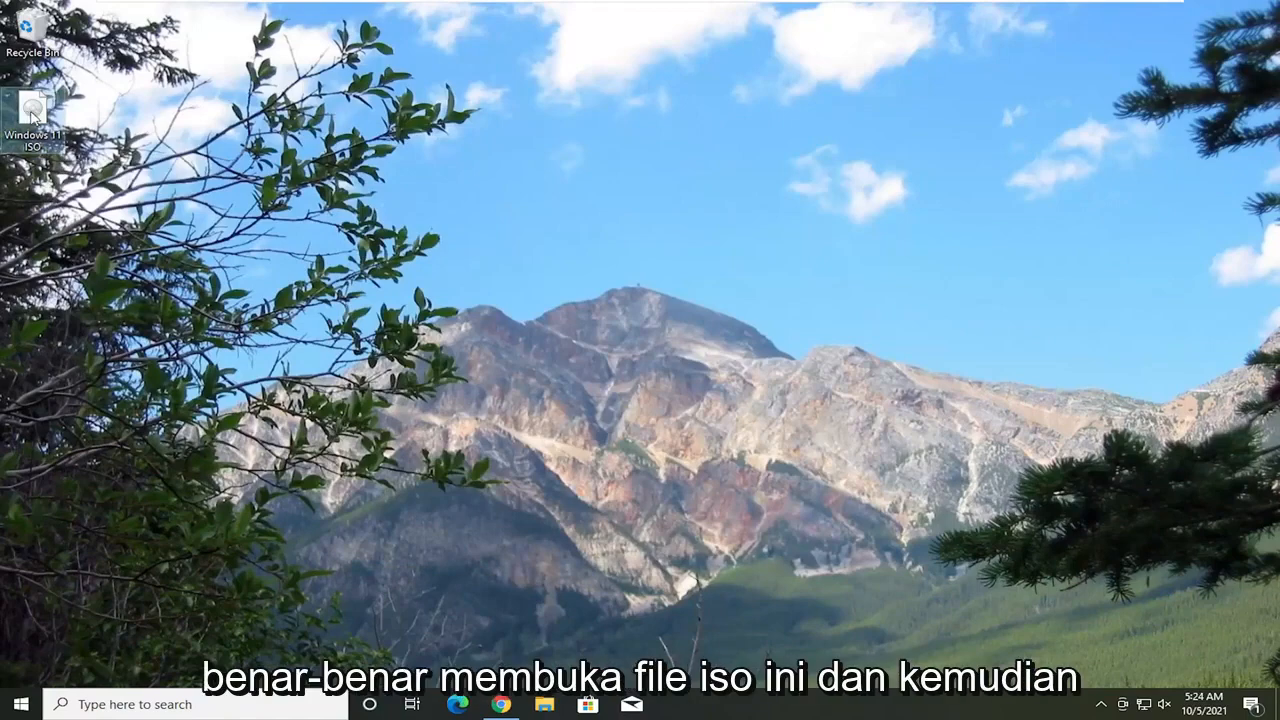
double_click(33, 113)
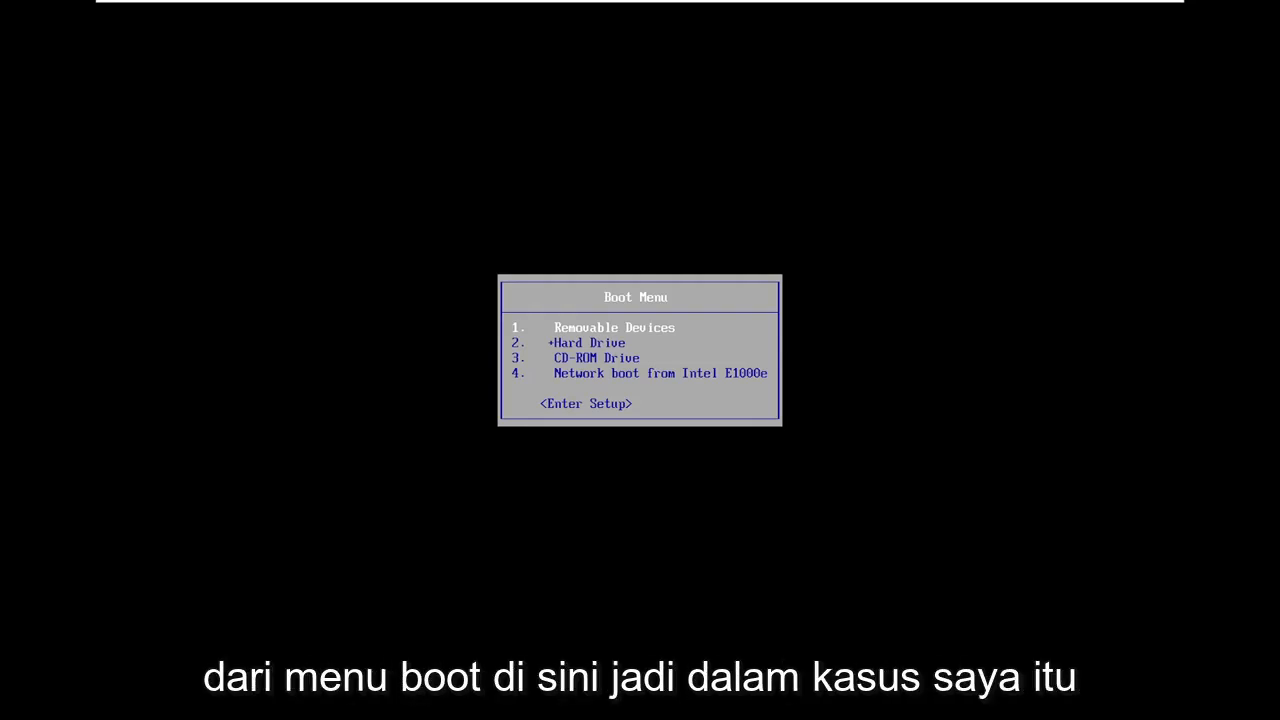
Step: Boot the computer from the CD-ROM Drive and confirm starting from the CD or DVD
key("Down")
key("Down")
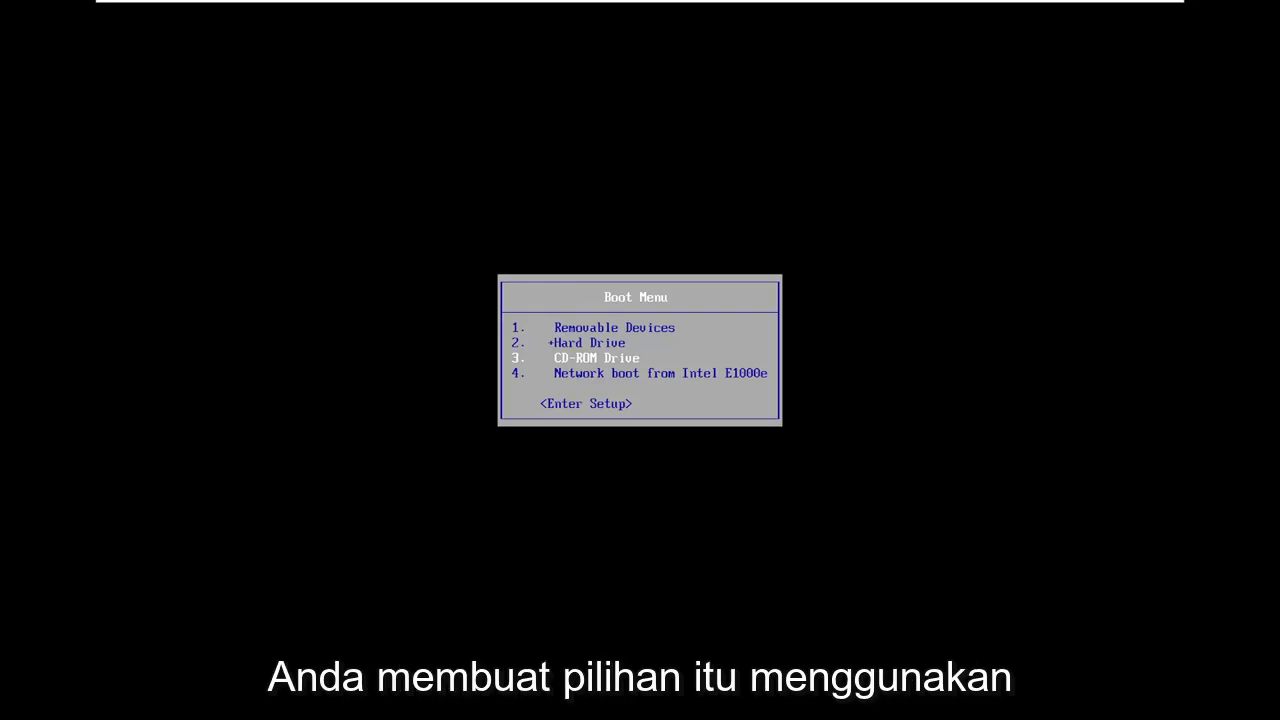
key("Up")
key("Up")
key("Down")
key("Down")
key("Return")
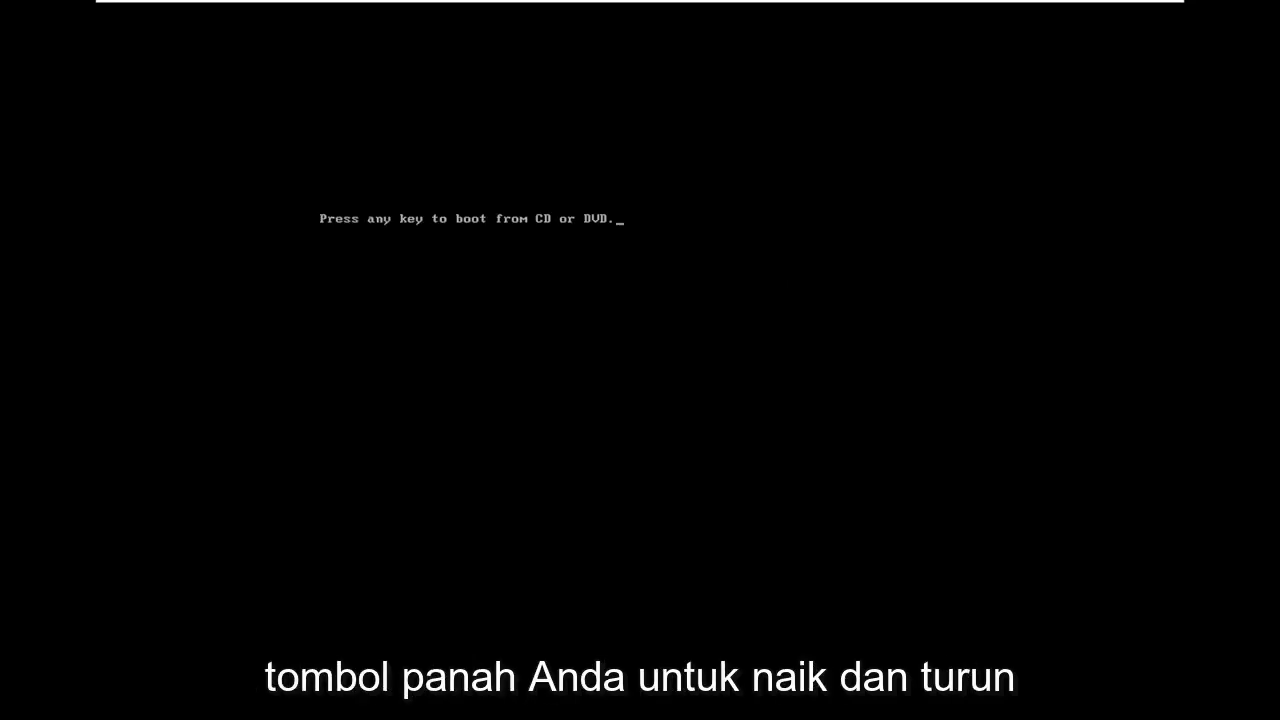
key("Return")
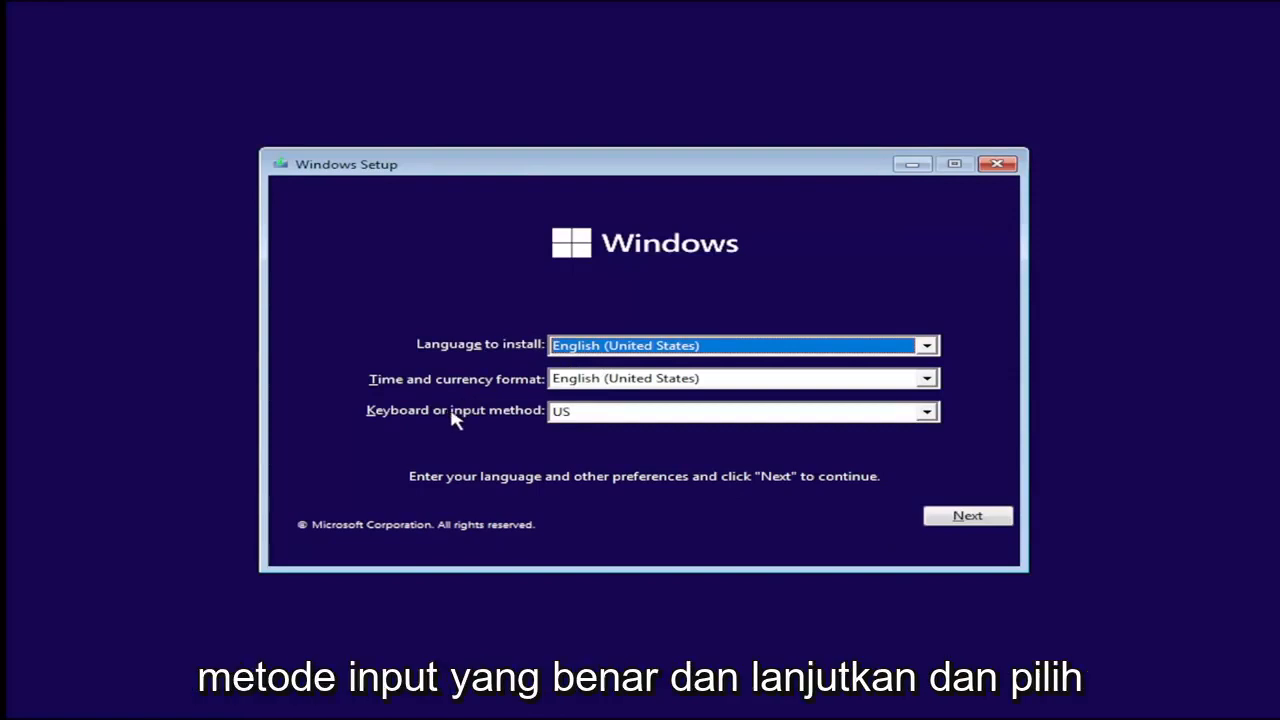
Step: Start the Windows installation with English (United States) language and format and US keyboard, continuing without a product key
left_click(950, 515)
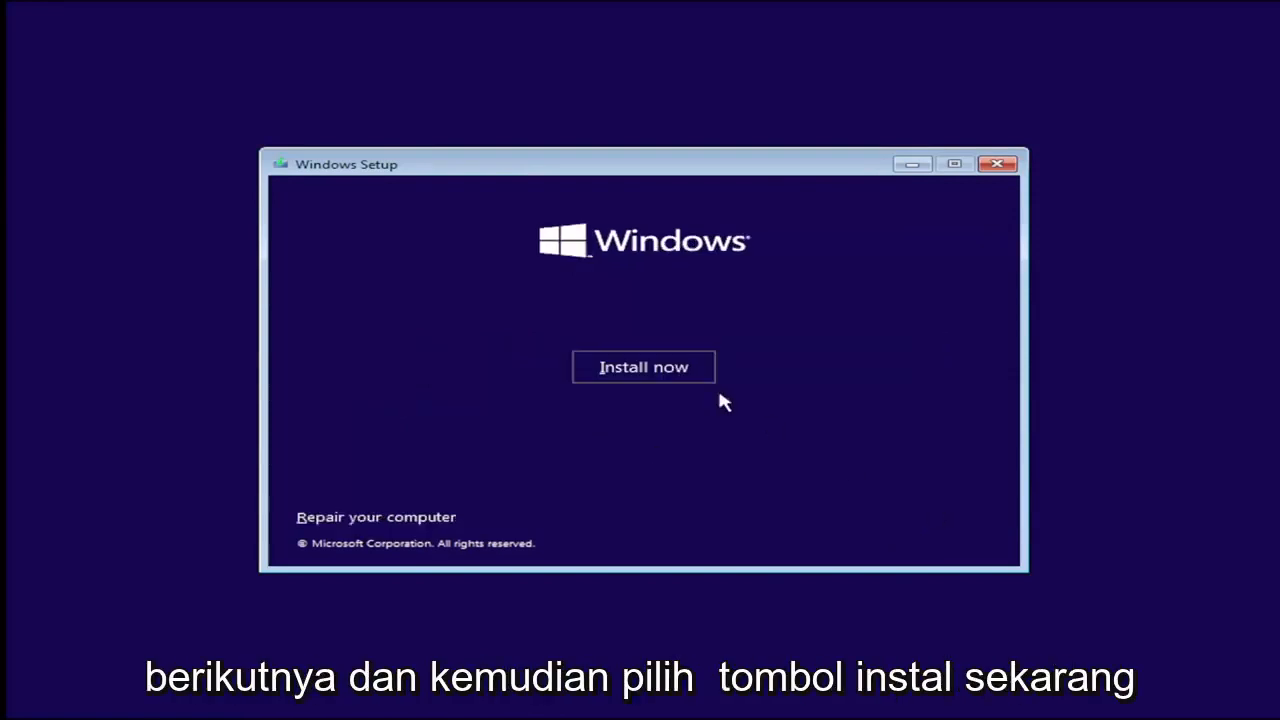
left_click(641, 371)
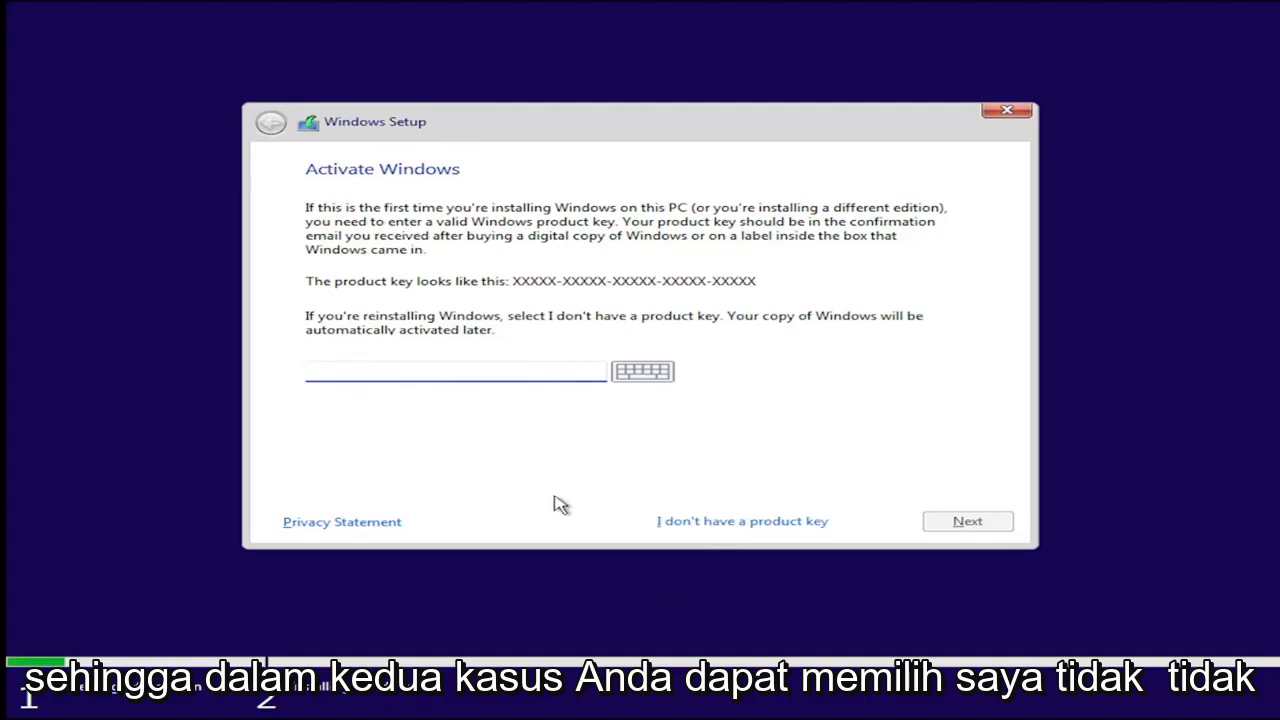
left_click(684, 523)
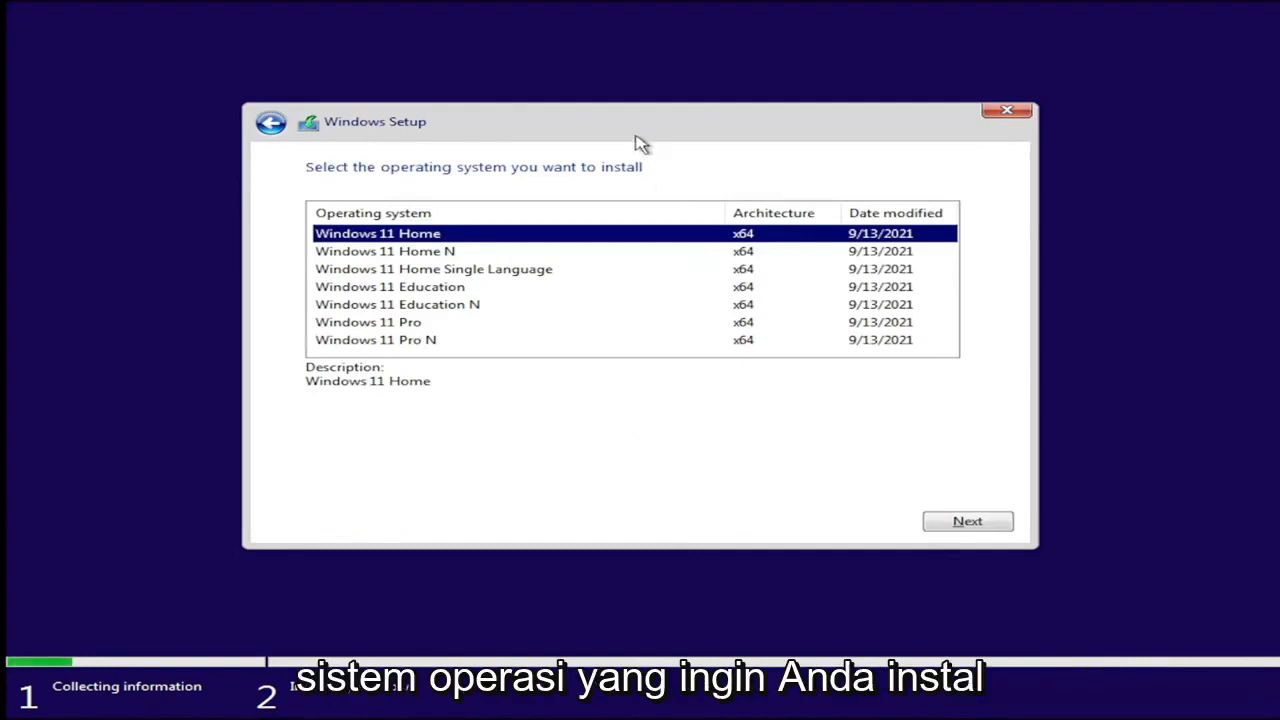
Step: Switch between the Windows 11 Home and Pro editions, settle on Windows 11 Pro and continue
left_click(424, 324)
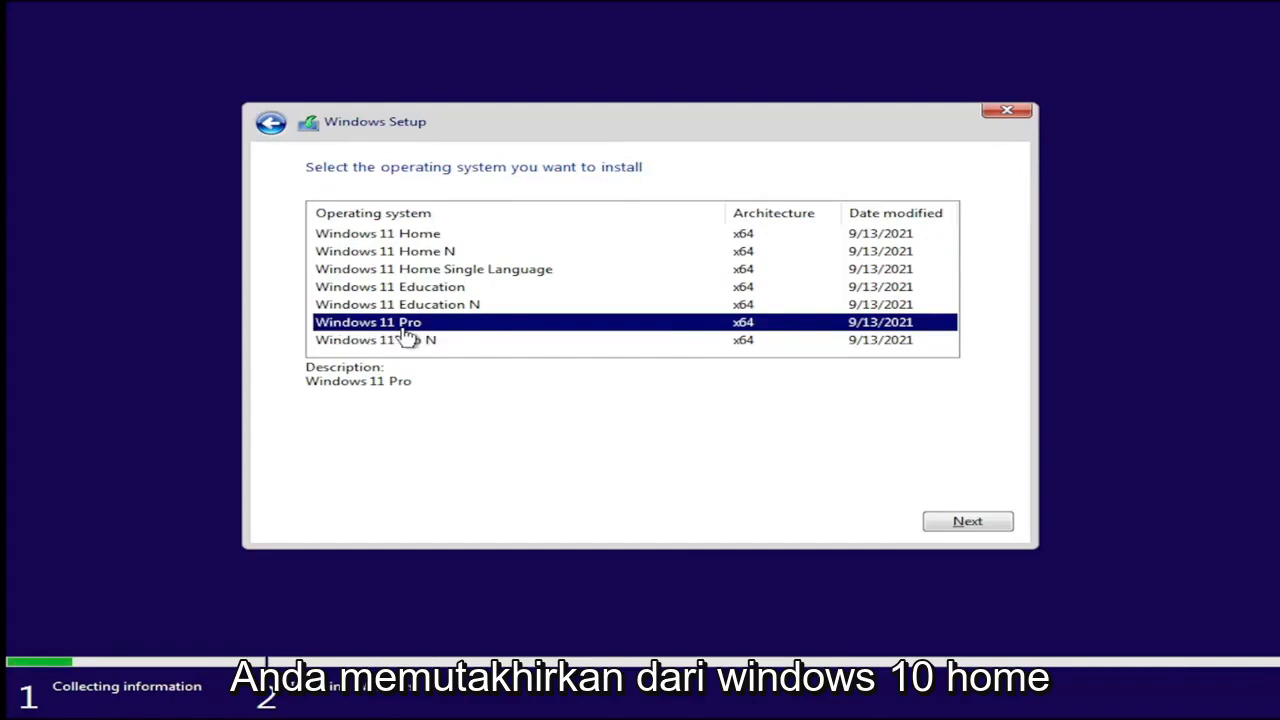
left_click(368, 238)
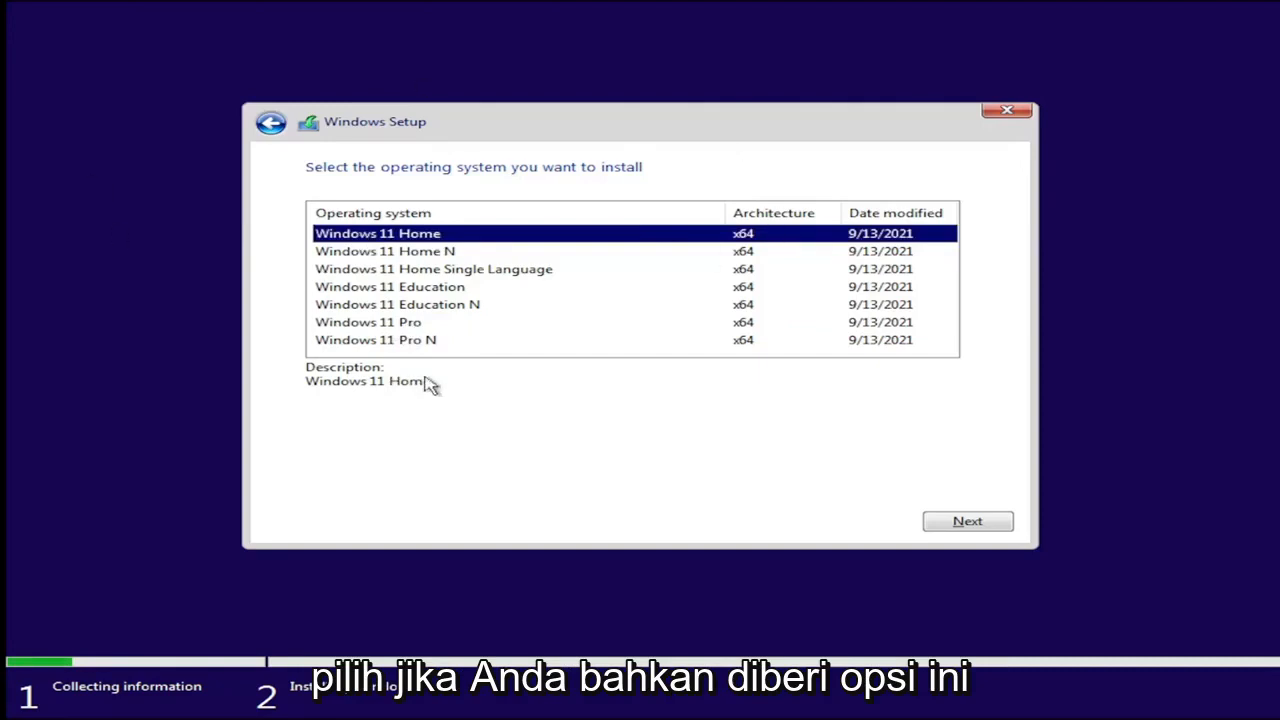
left_click(386, 324)
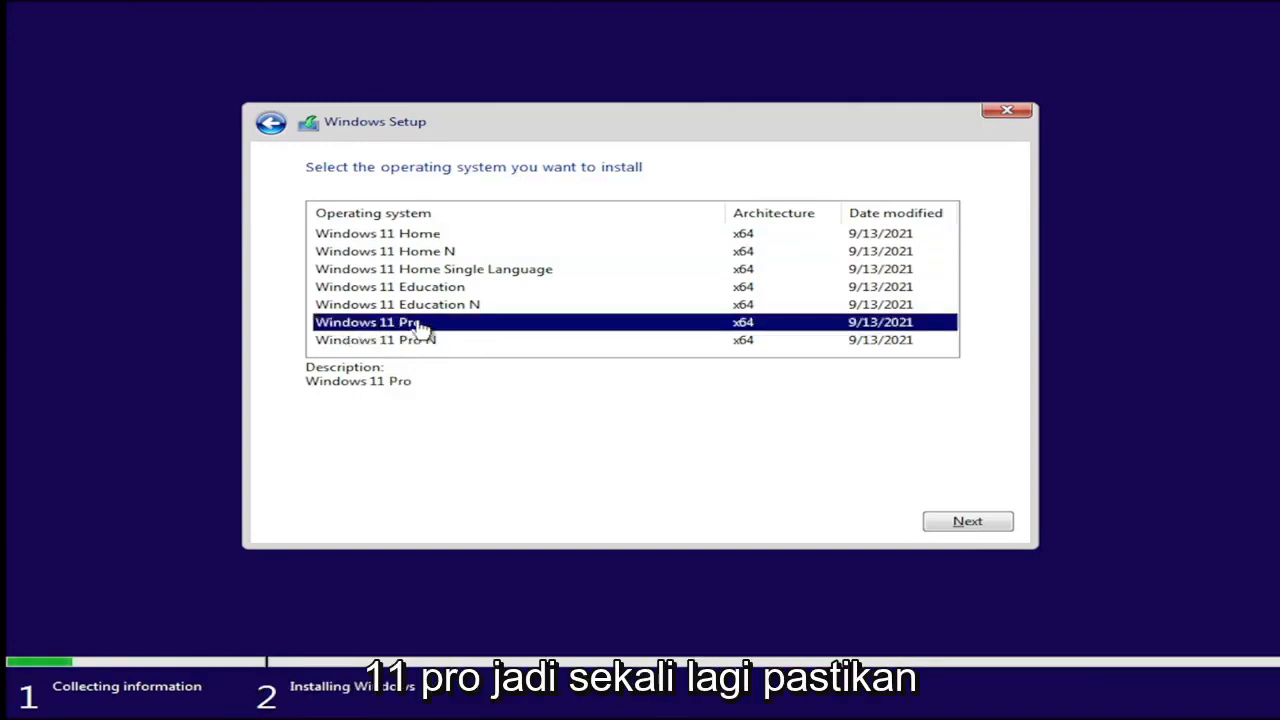
left_click(404, 236)
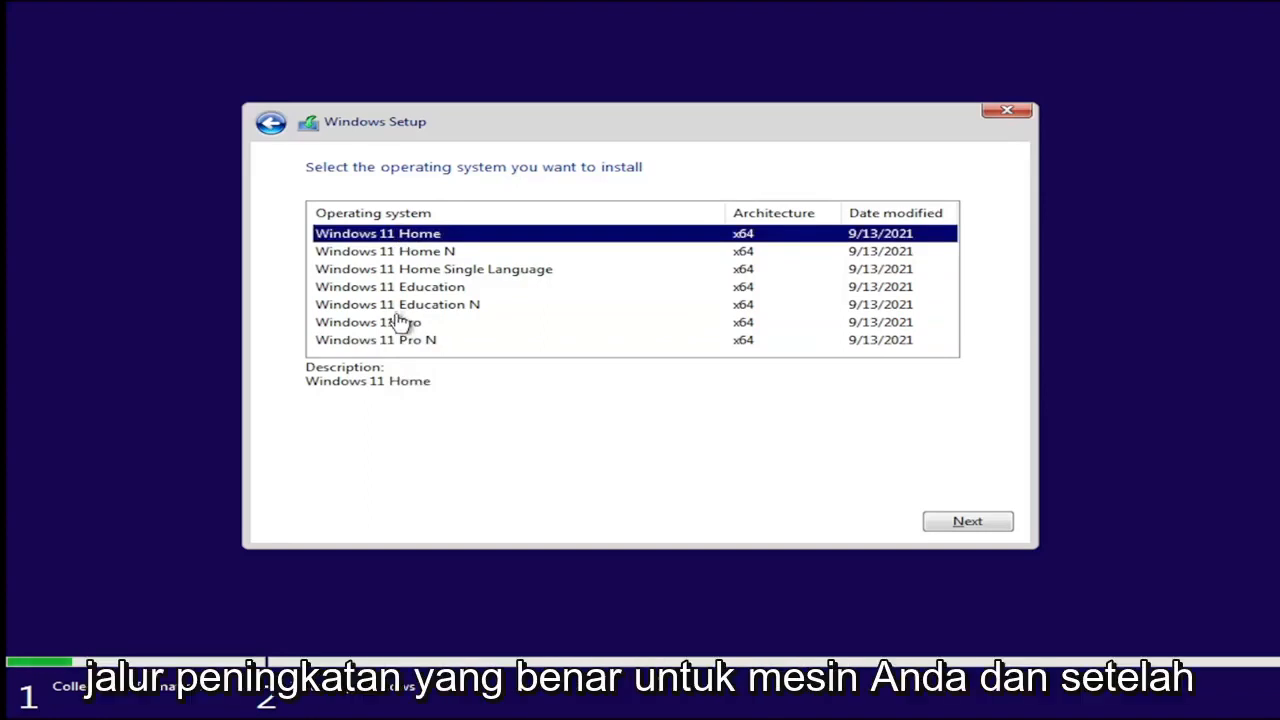
left_click(402, 323)
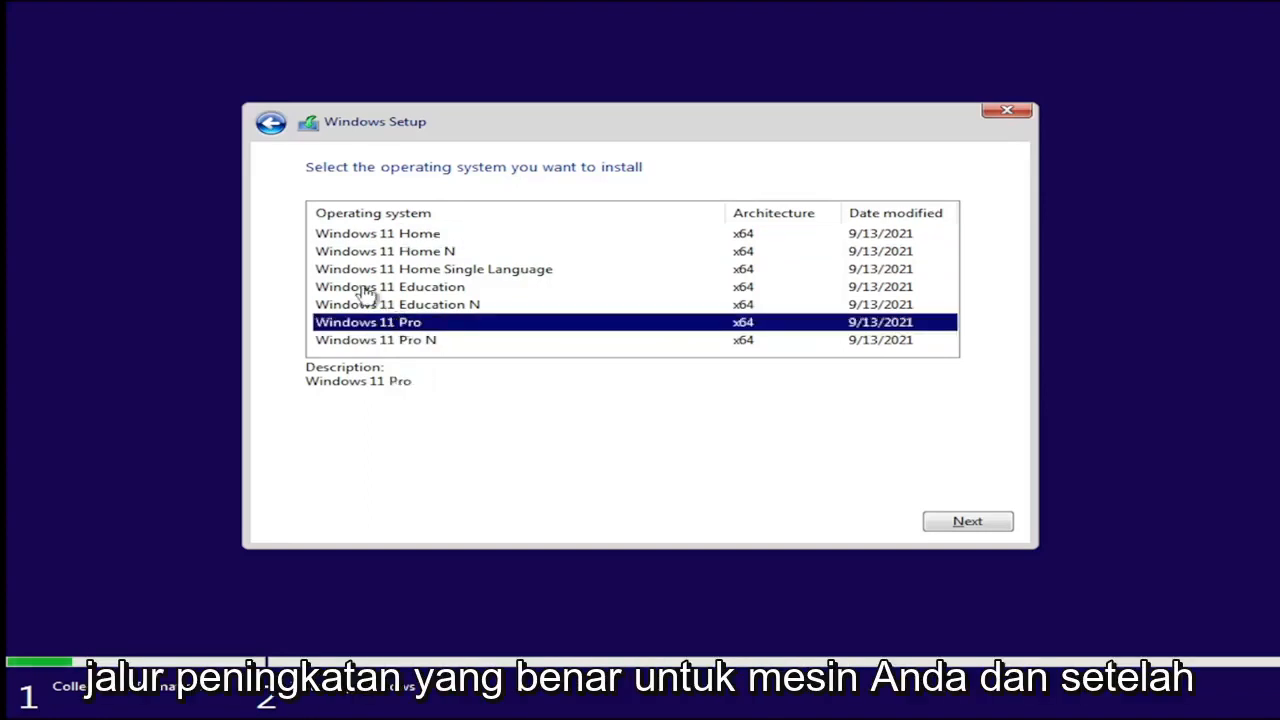
left_click(981, 532)
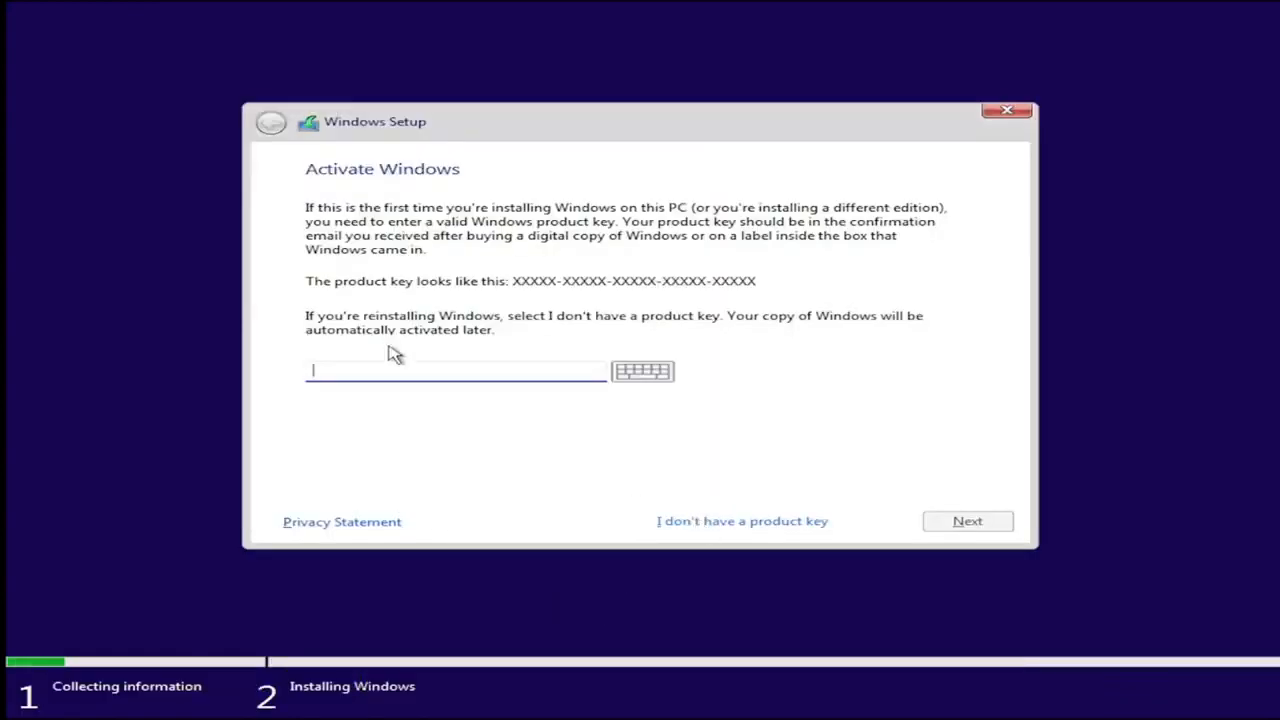
Step: Skip the product key again and proceed with Windows 11 Pro as the operating system to install
left_click(742, 521)
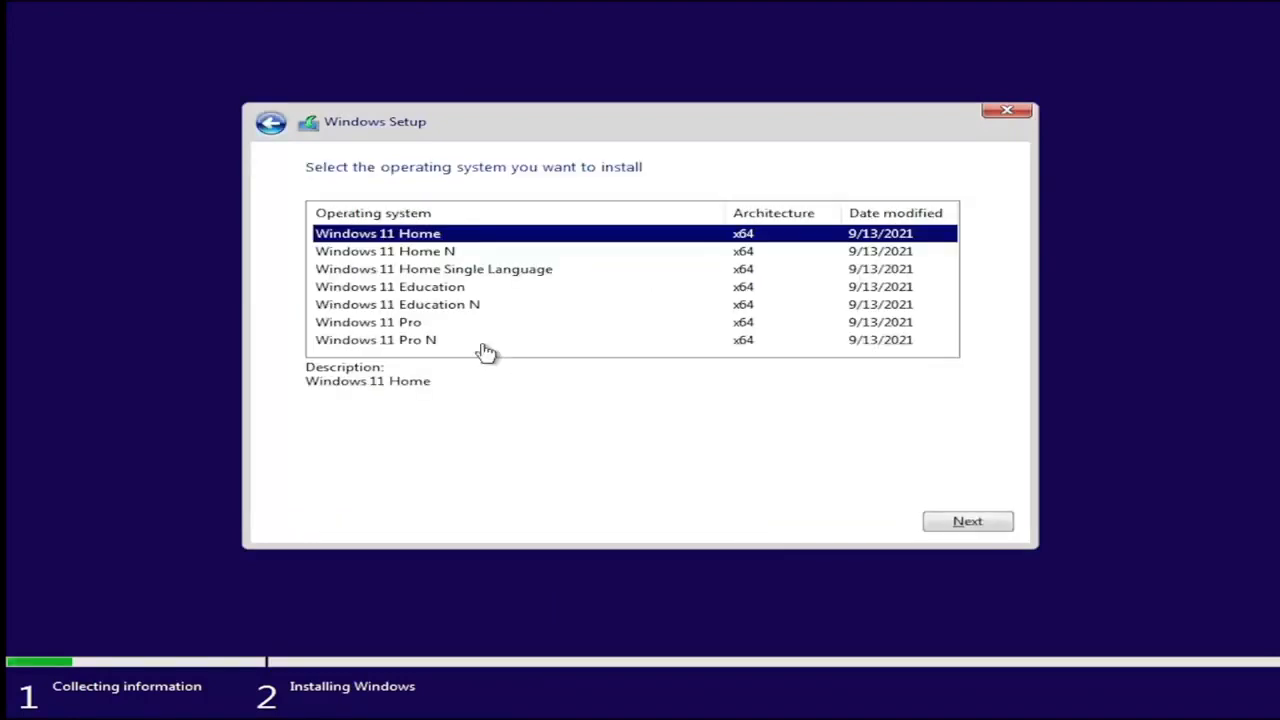
left_click(420, 327)
left_click(960, 523)
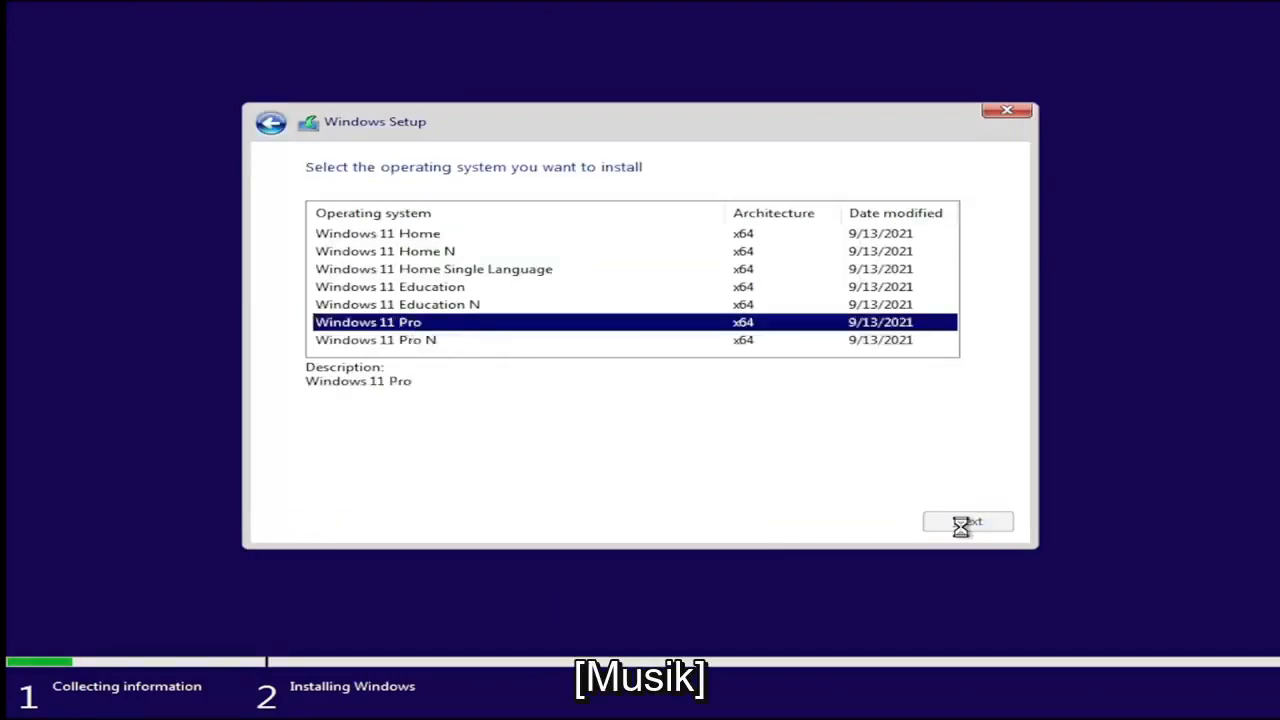
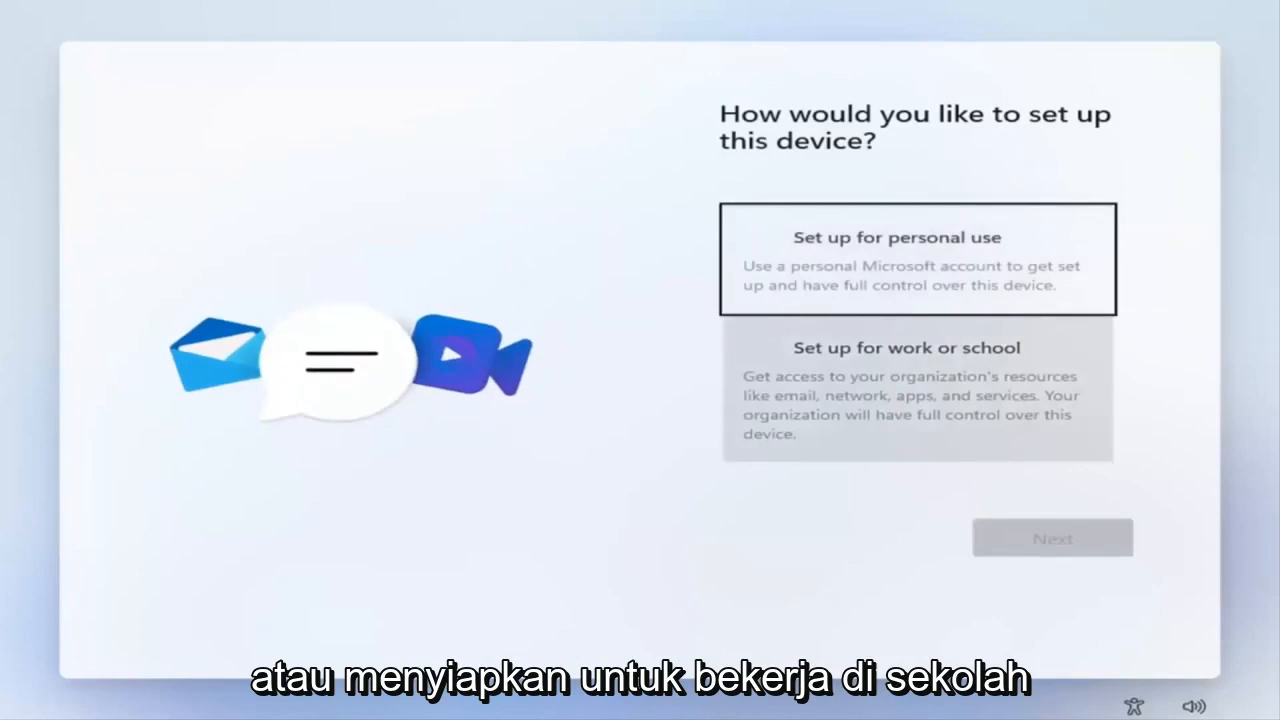
left_click(903, 251)
left_click(1008, 537)
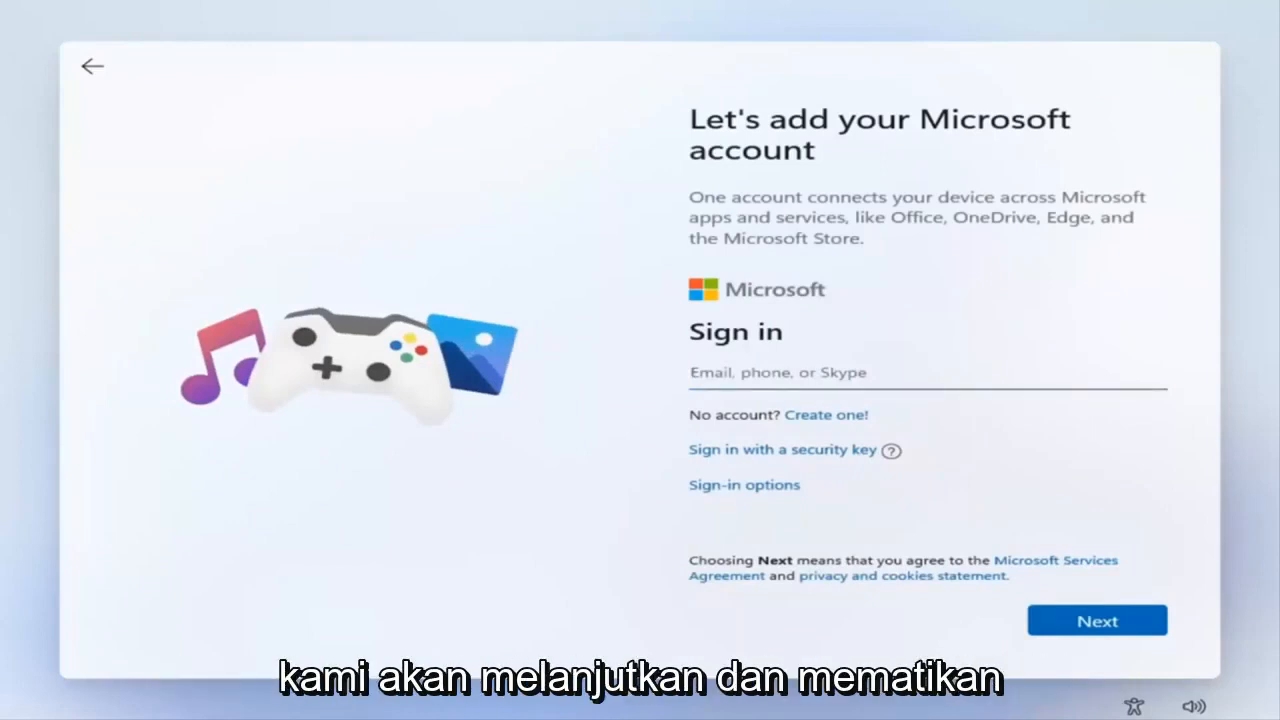
left_click(95, 68)
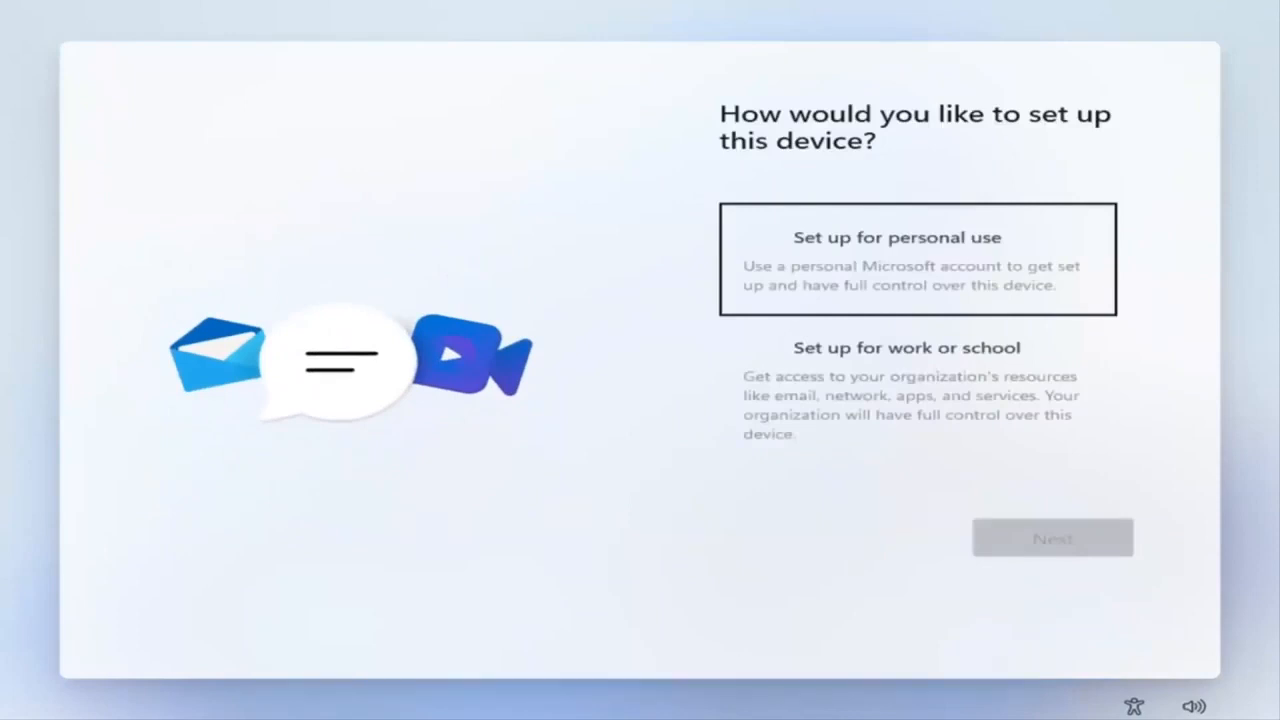
Step: Disconnect the virtual machine's network adapter so that setup continues without an internet connection
left_click(2, 1)
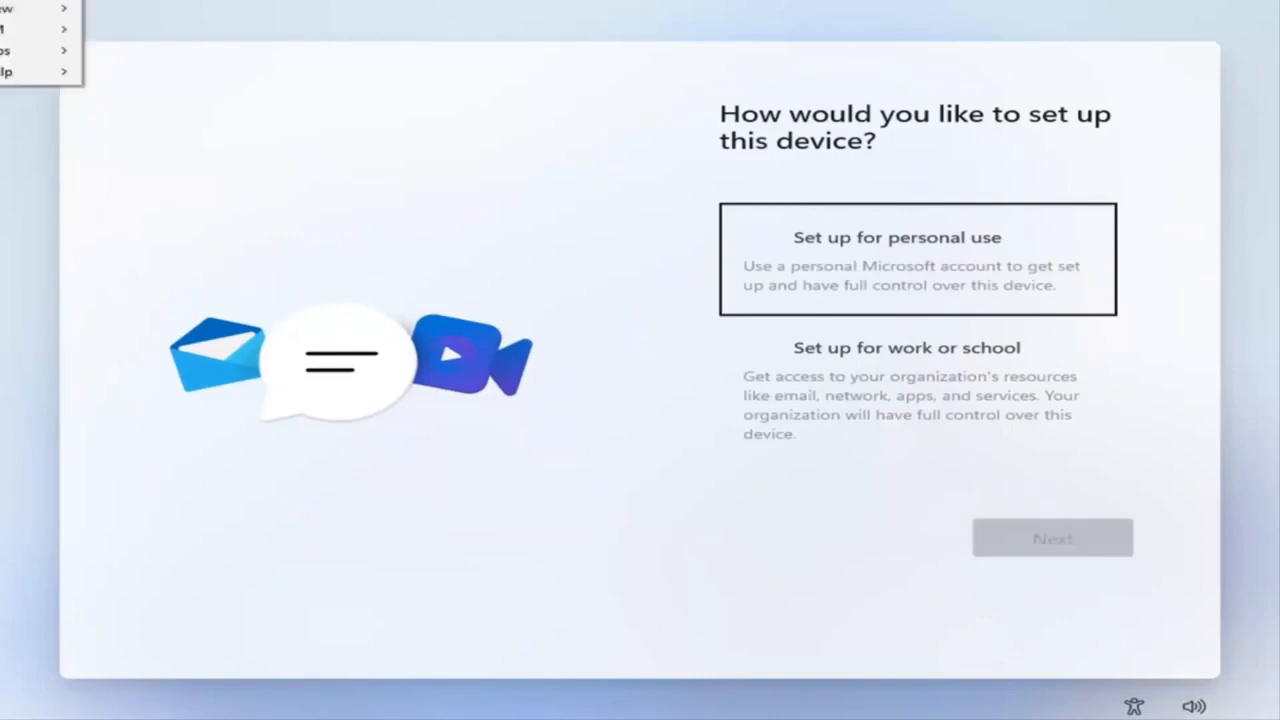
mouse_move(29, 31)
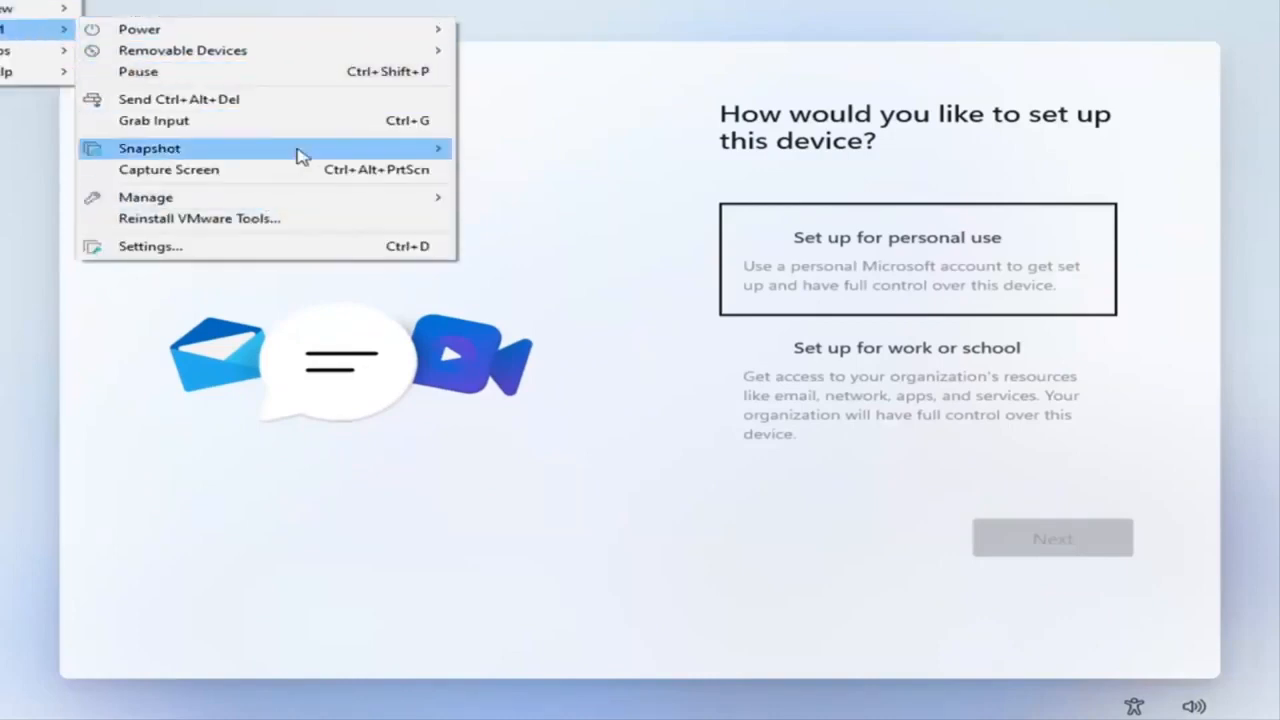
mouse_move(391, 51)
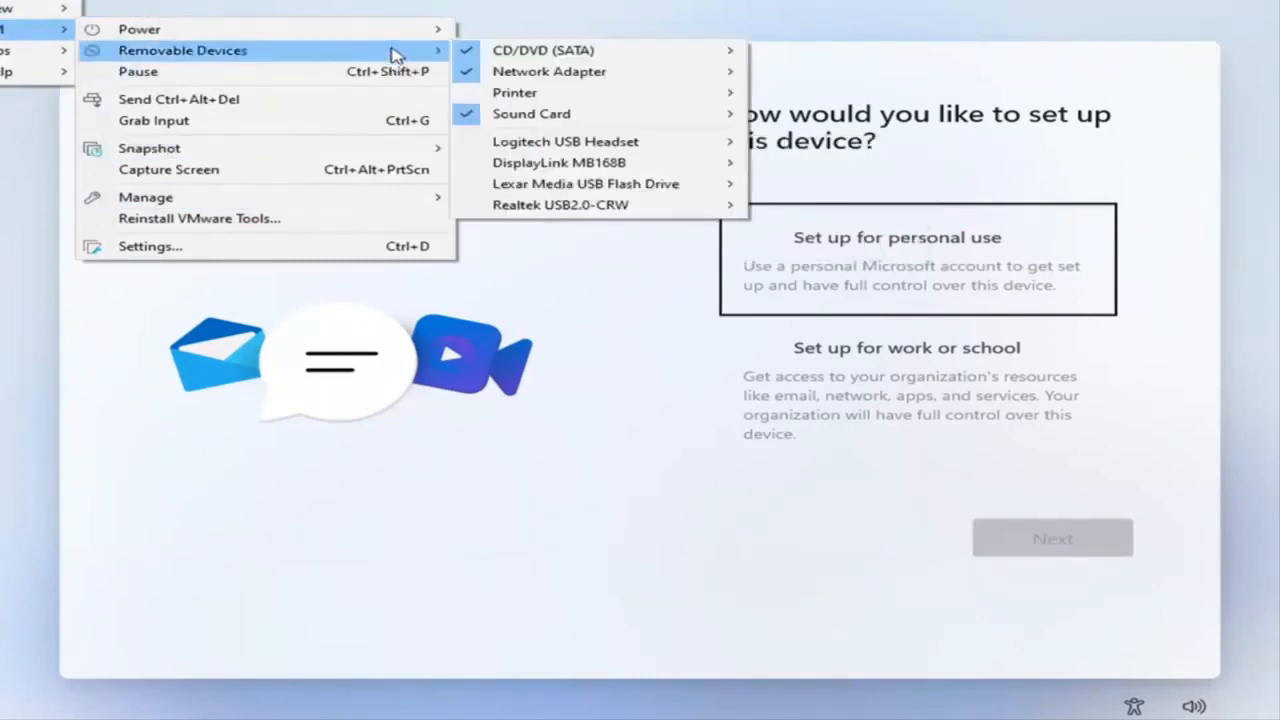
mouse_move(656, 82)
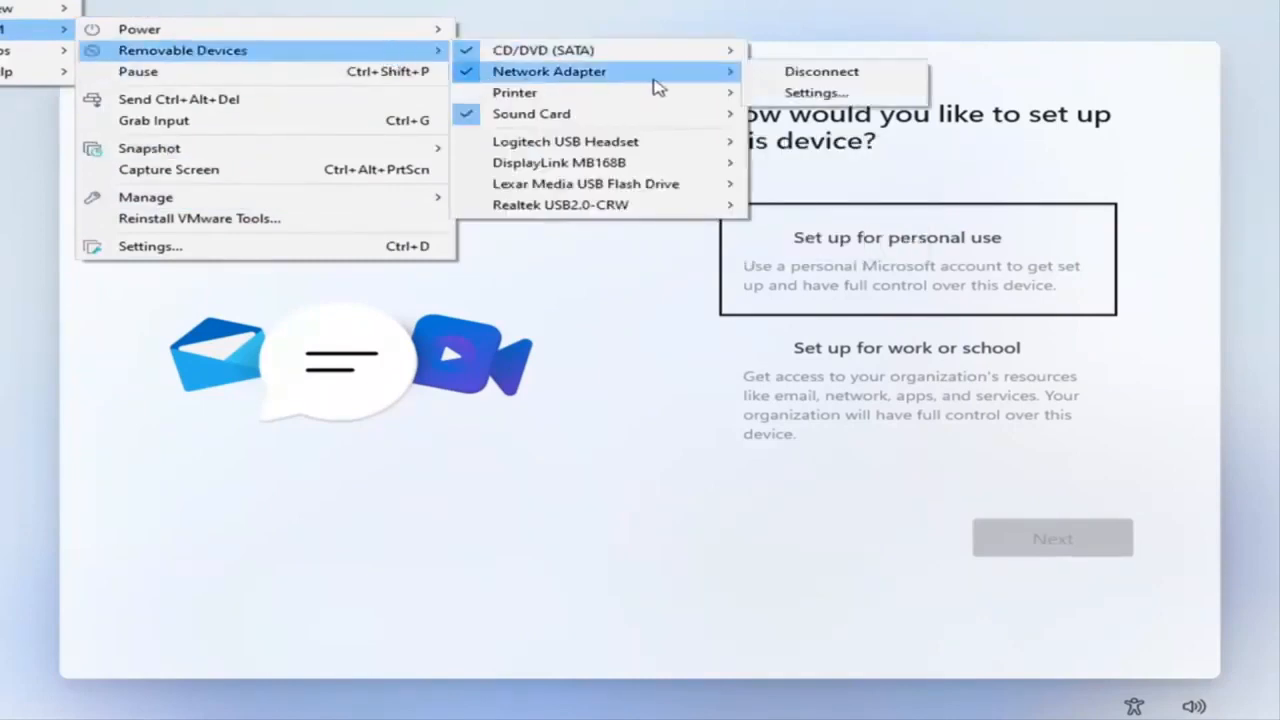
left_click(815, 79)
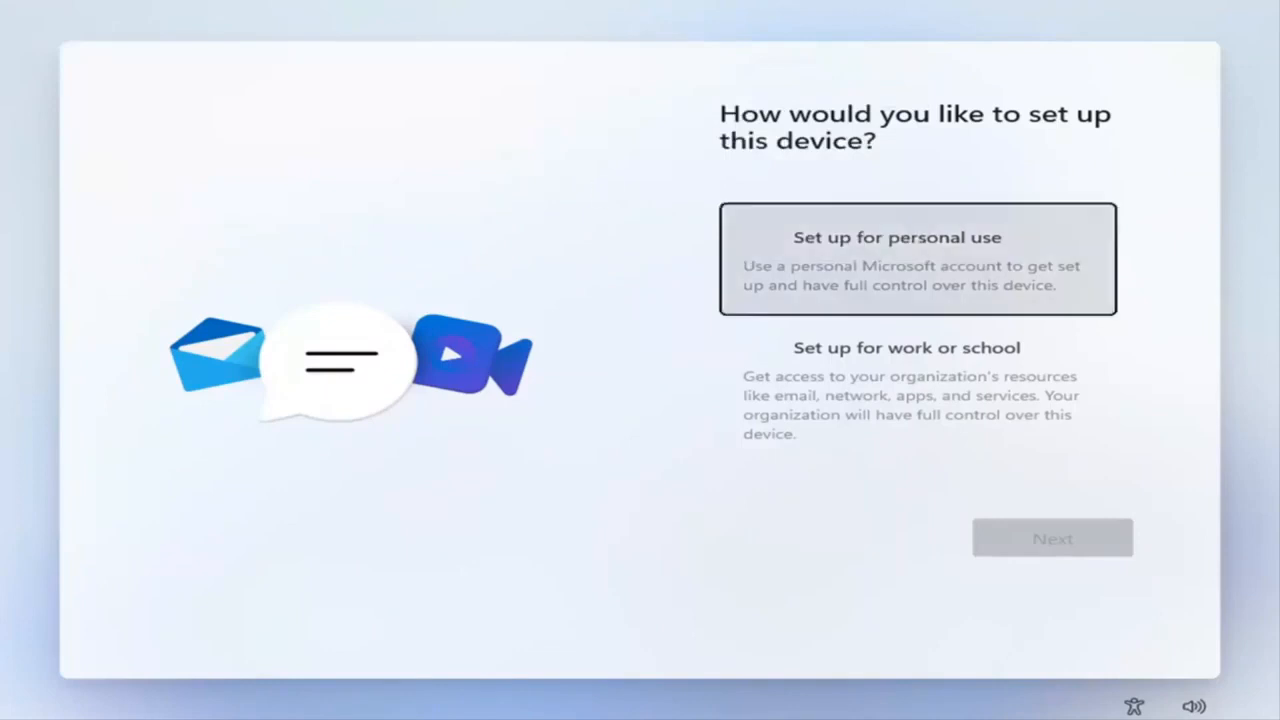
Step: Set up the device for personal use and submit the user's first name as the account name
left_click(800, 258)
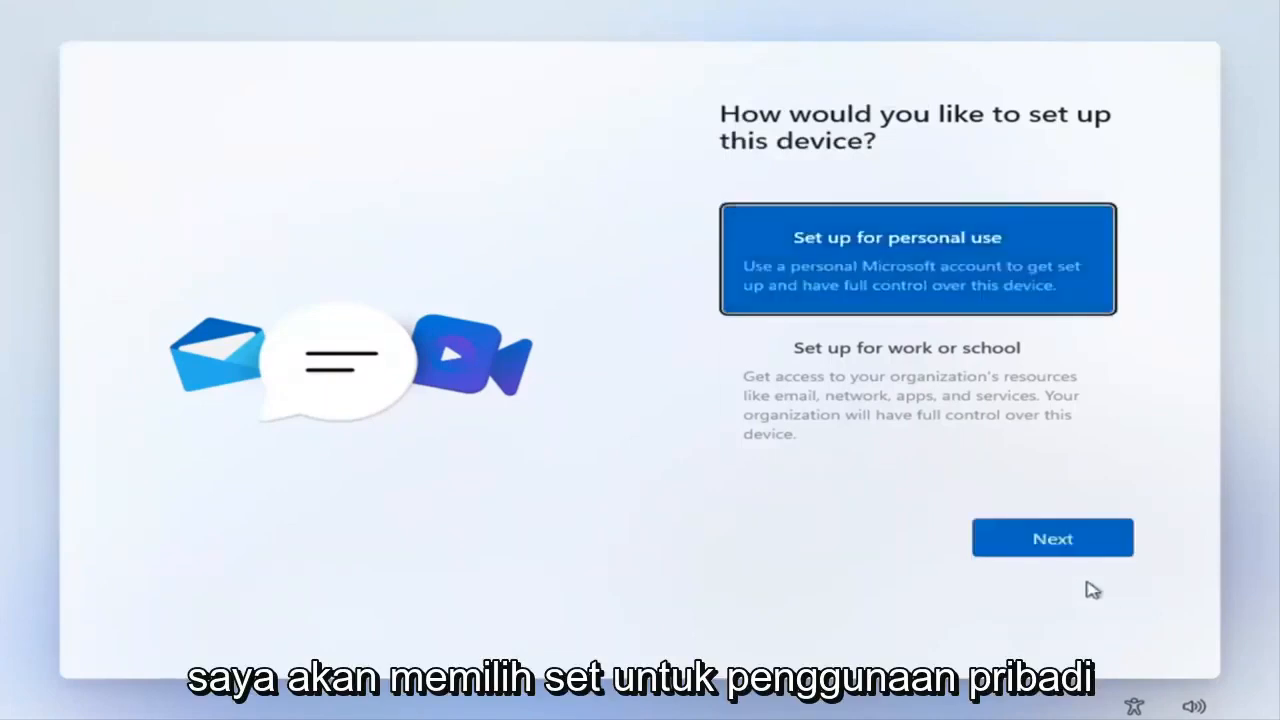
left_click(1035, 545)
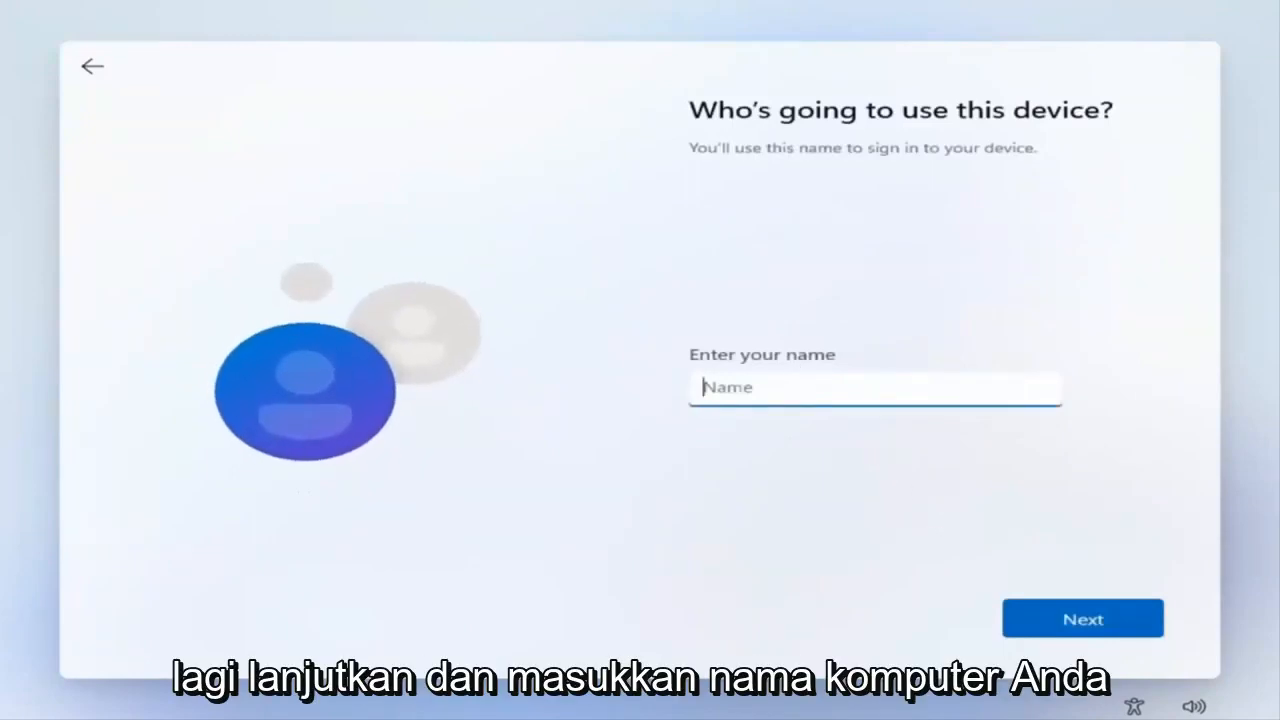
type("John")
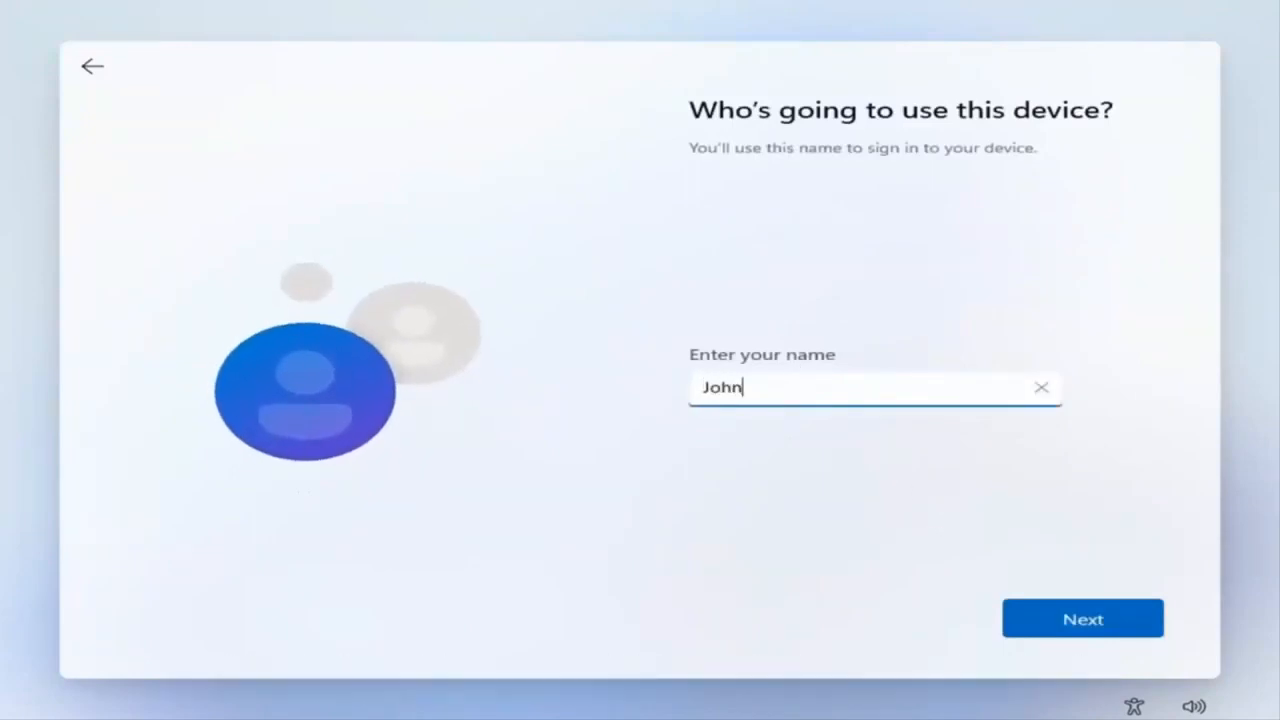
left_click(1080, 618)
left_click(891, 436)
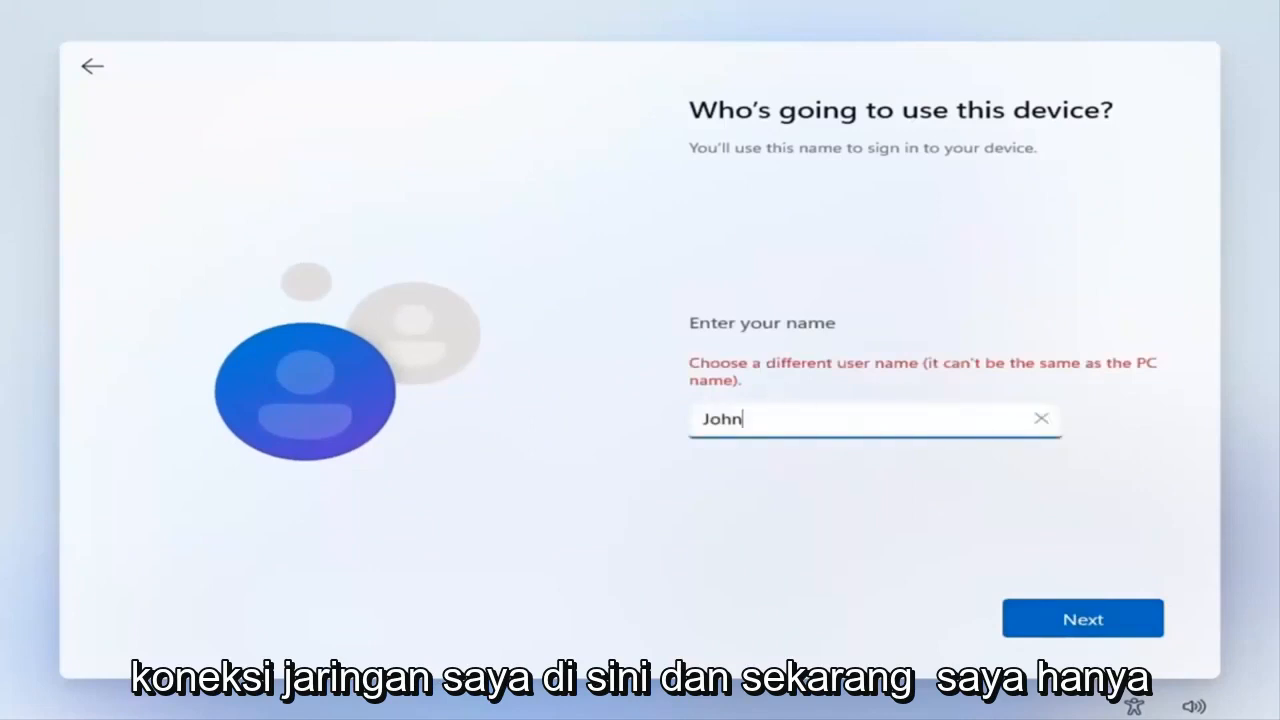
Step: Extend the account name with the user's last name, submit it and continue without a password
type("D")
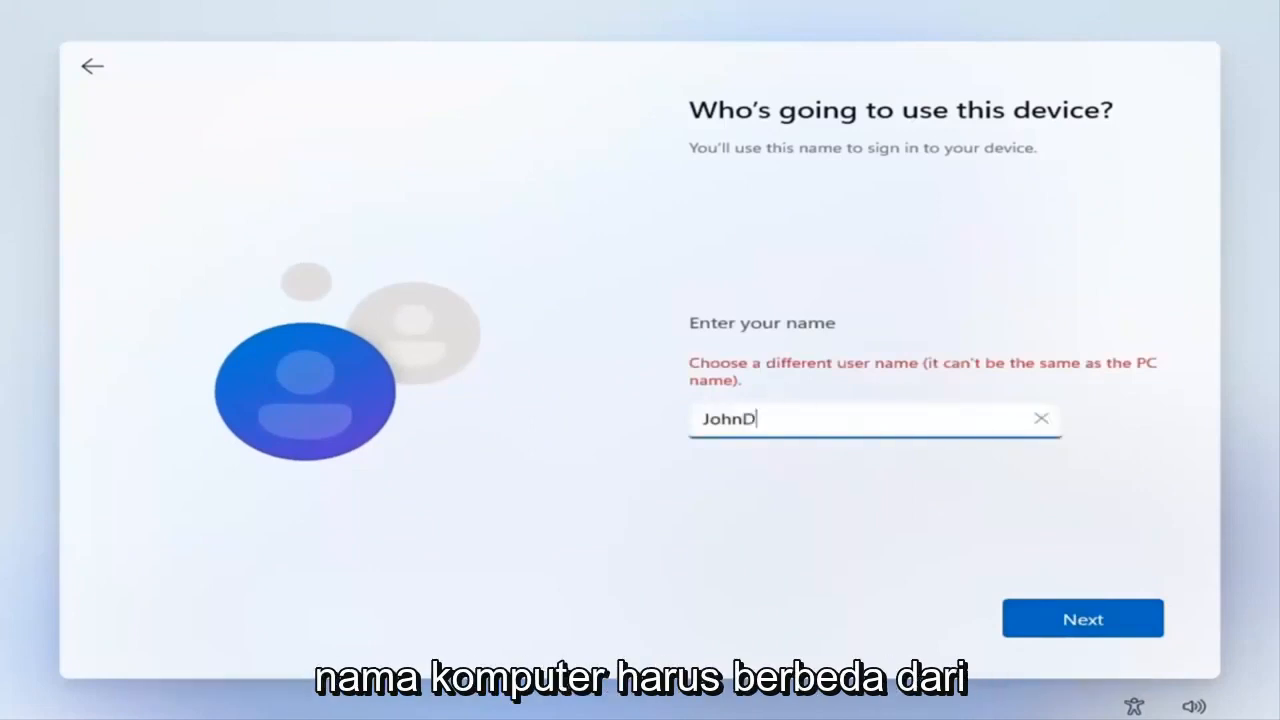
type("oe")
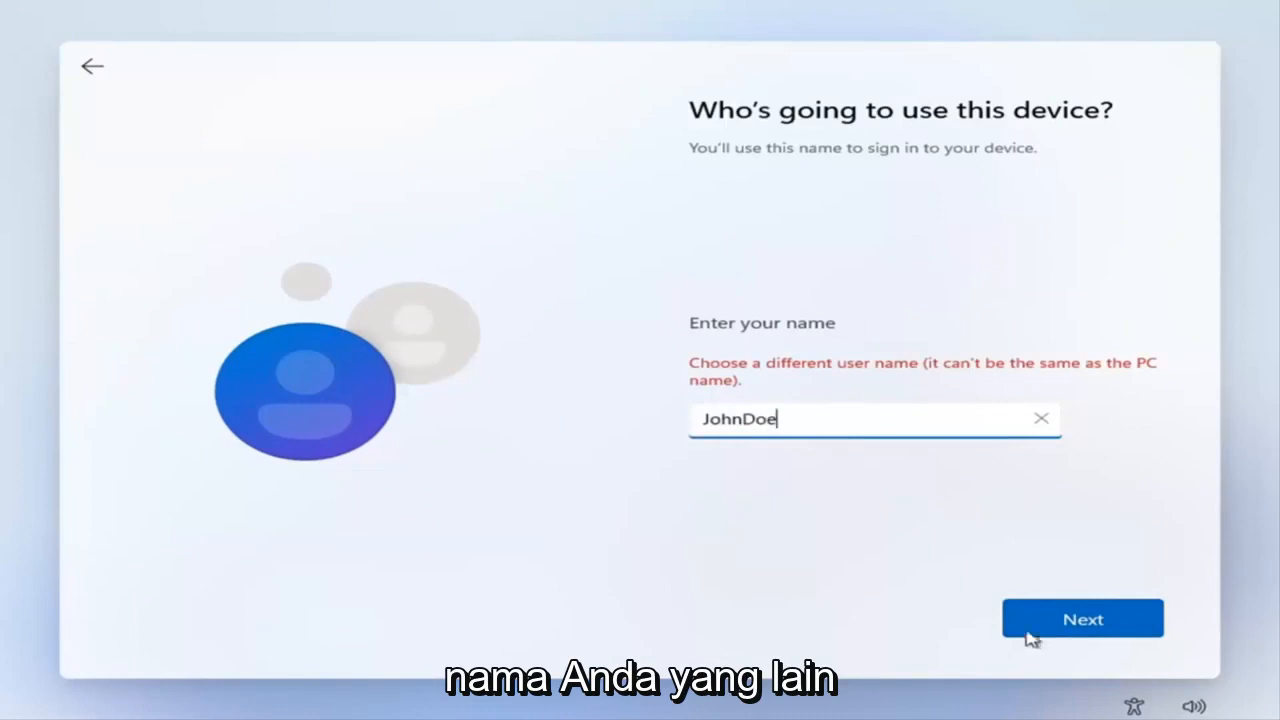
left_click(1054, 620)
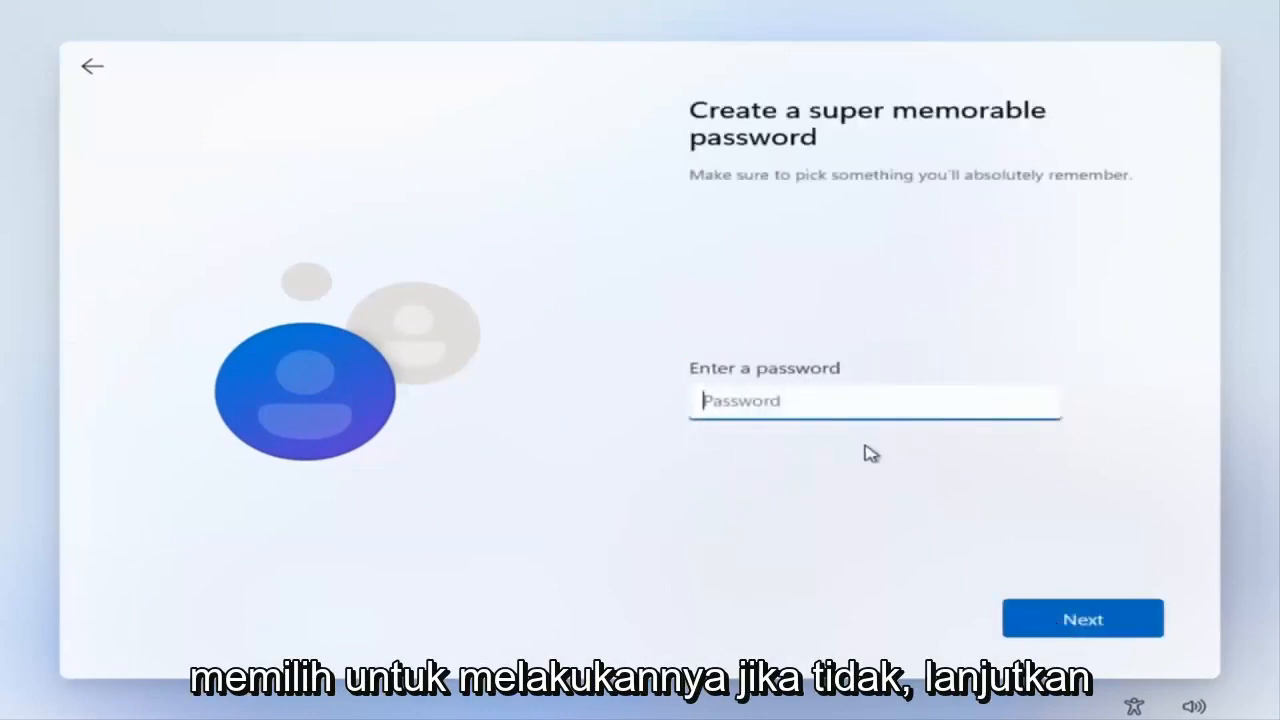
left_click(1052, 614)
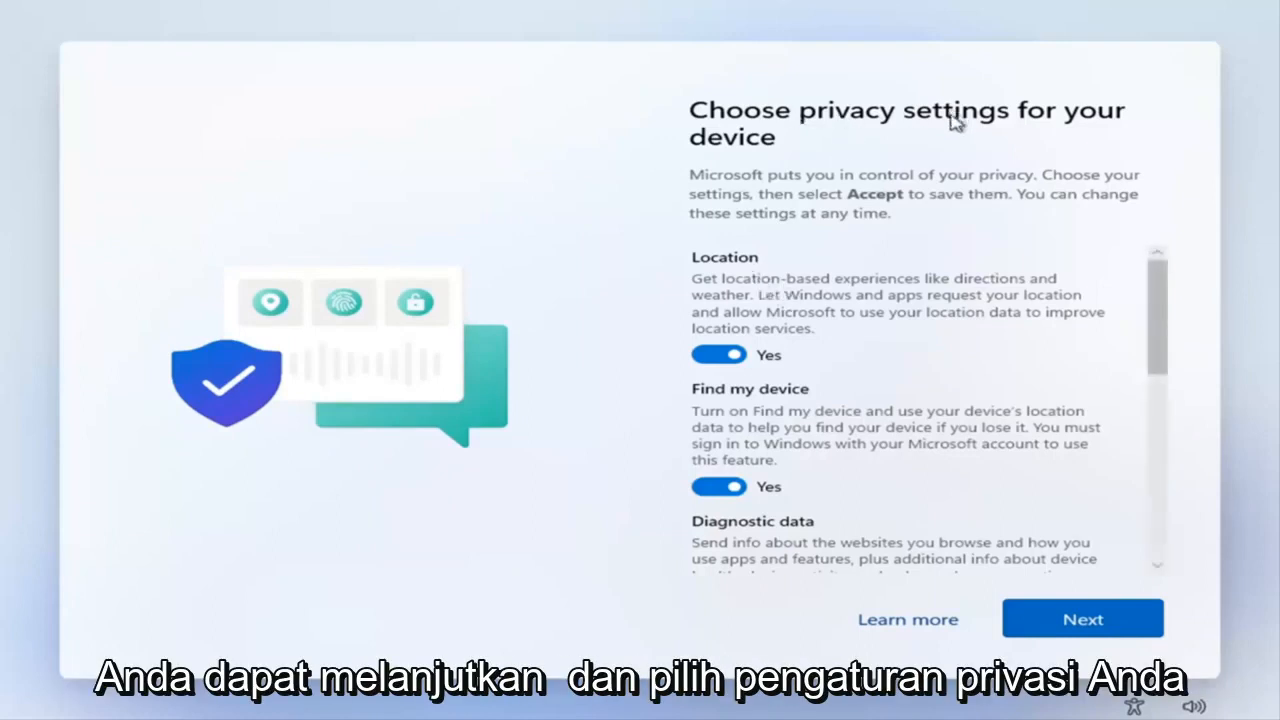
Step: Turn off Location and Find my device, and limit Diagnostic data to Required only
scroll(833, 300, "down", 1)
left_click(737, 303)
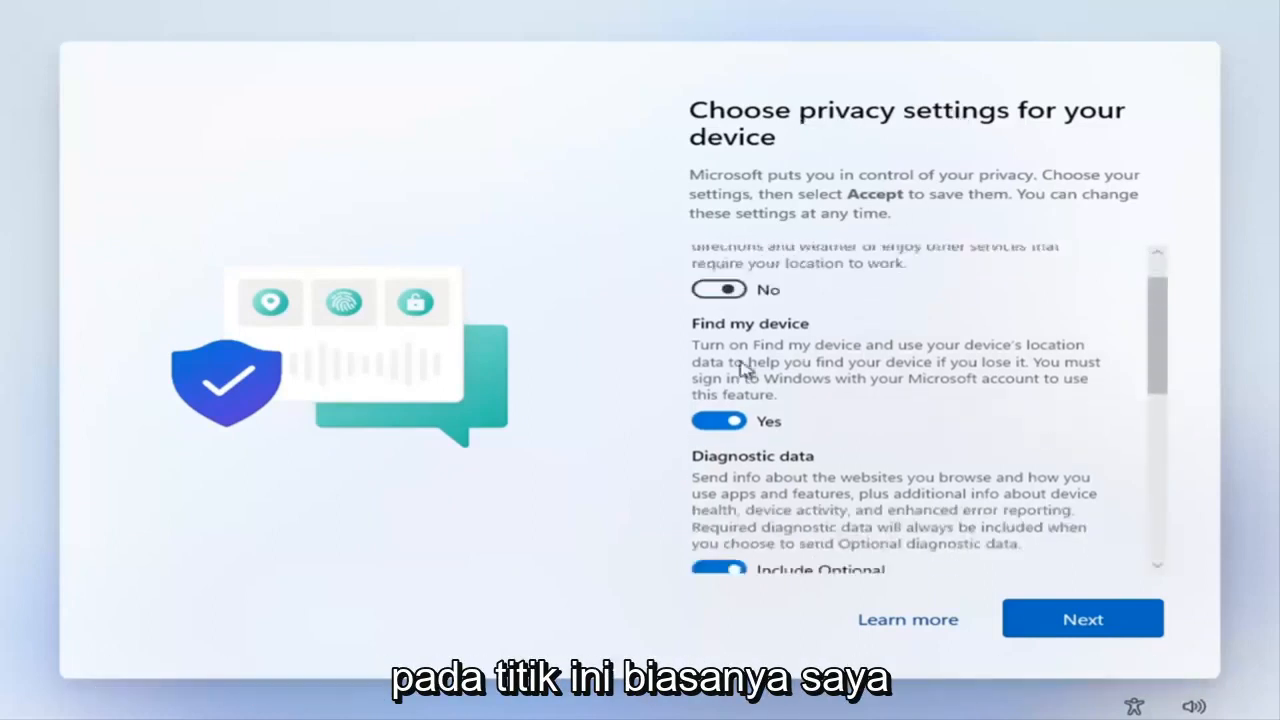
left_click(729, 423)
scroll(722, 445, "down", 1)
left_click(718, 486)
scroll(725, 440, "down", 2)
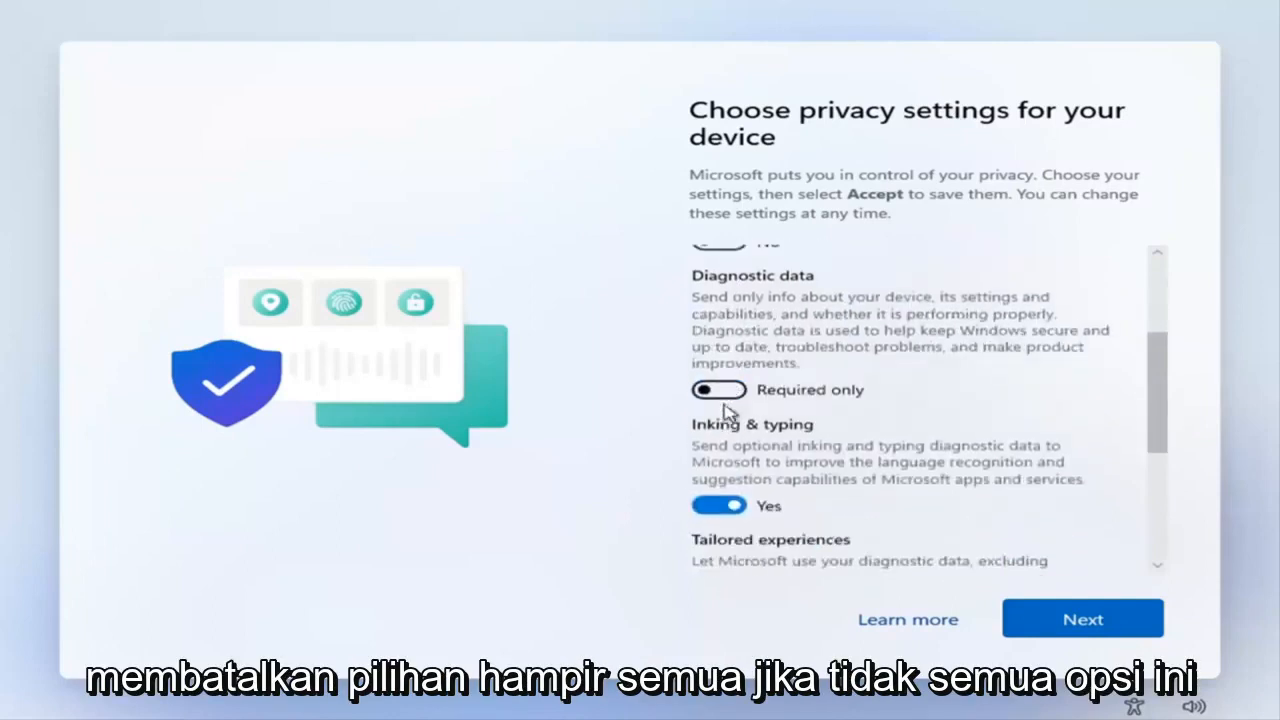
Step: Turn off Inking & typing, Tailored experiences and Advertising ID, and accept the privacy settings
left_click(722, 507)
scroll(737, 449, "down", 2)
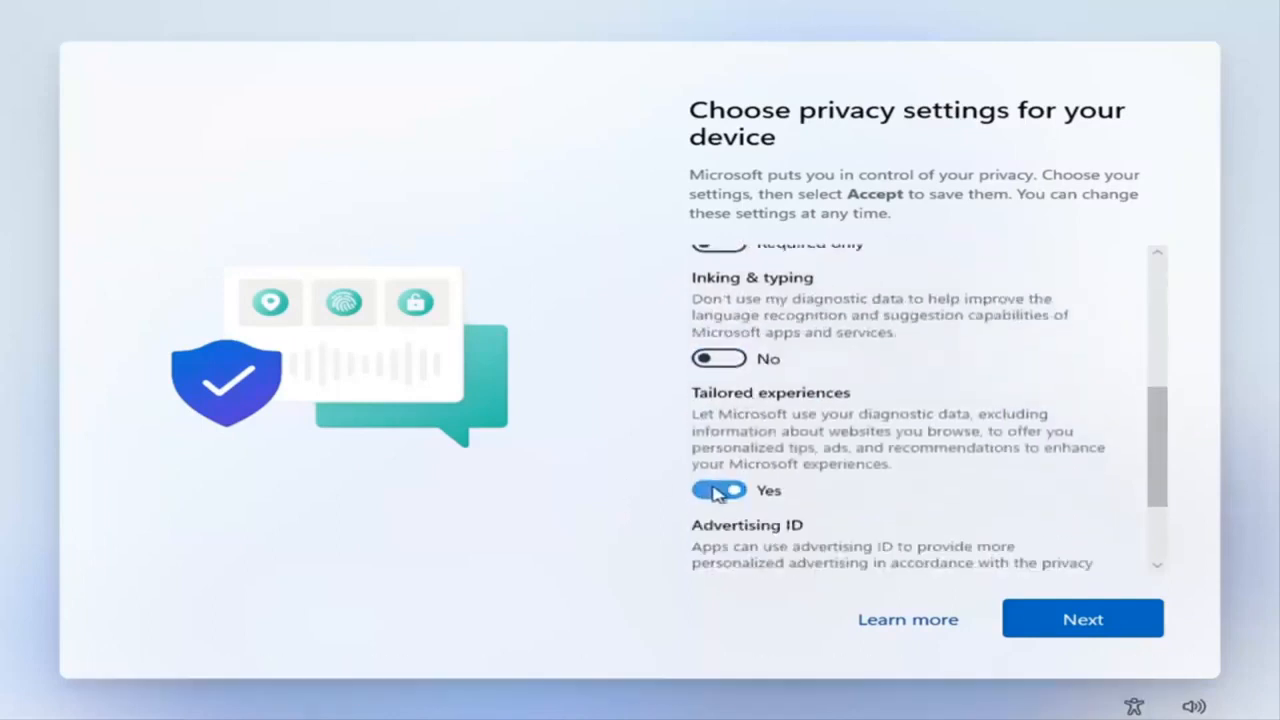
left_click(735, 490)
scroll(740, 480, "down", 1)
left_click(766, 469)
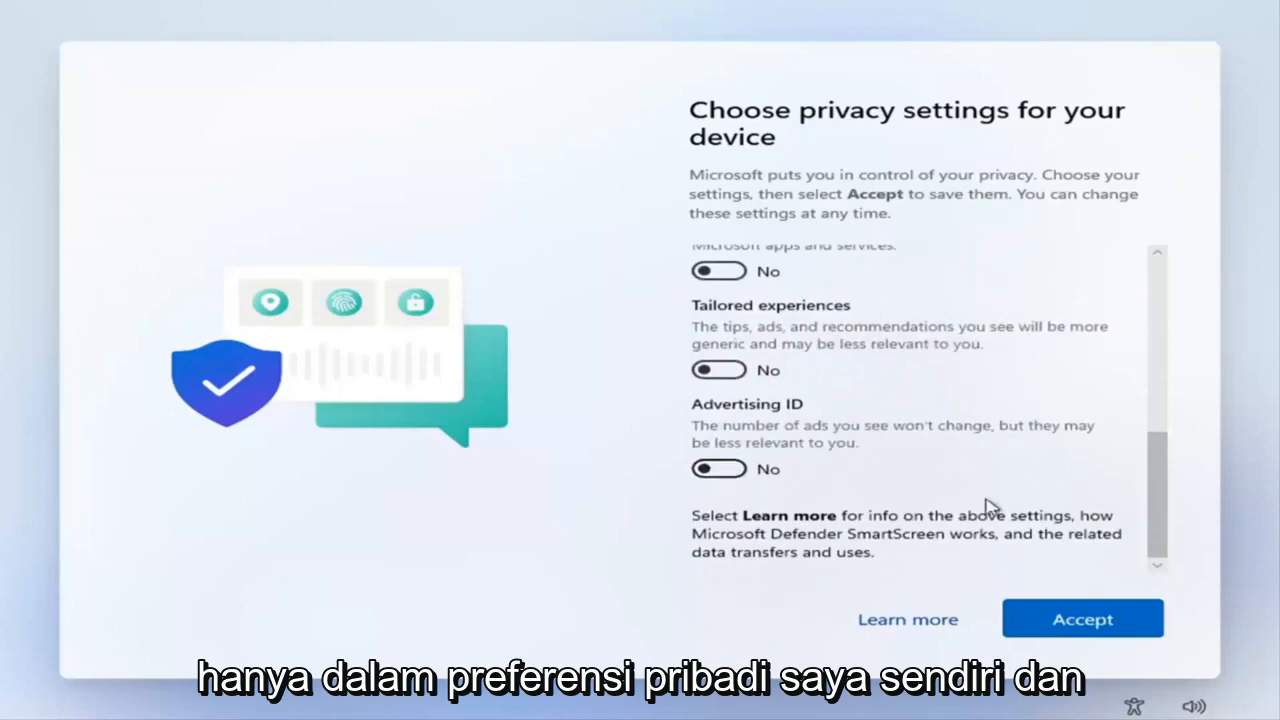
left_click(1074, 630)
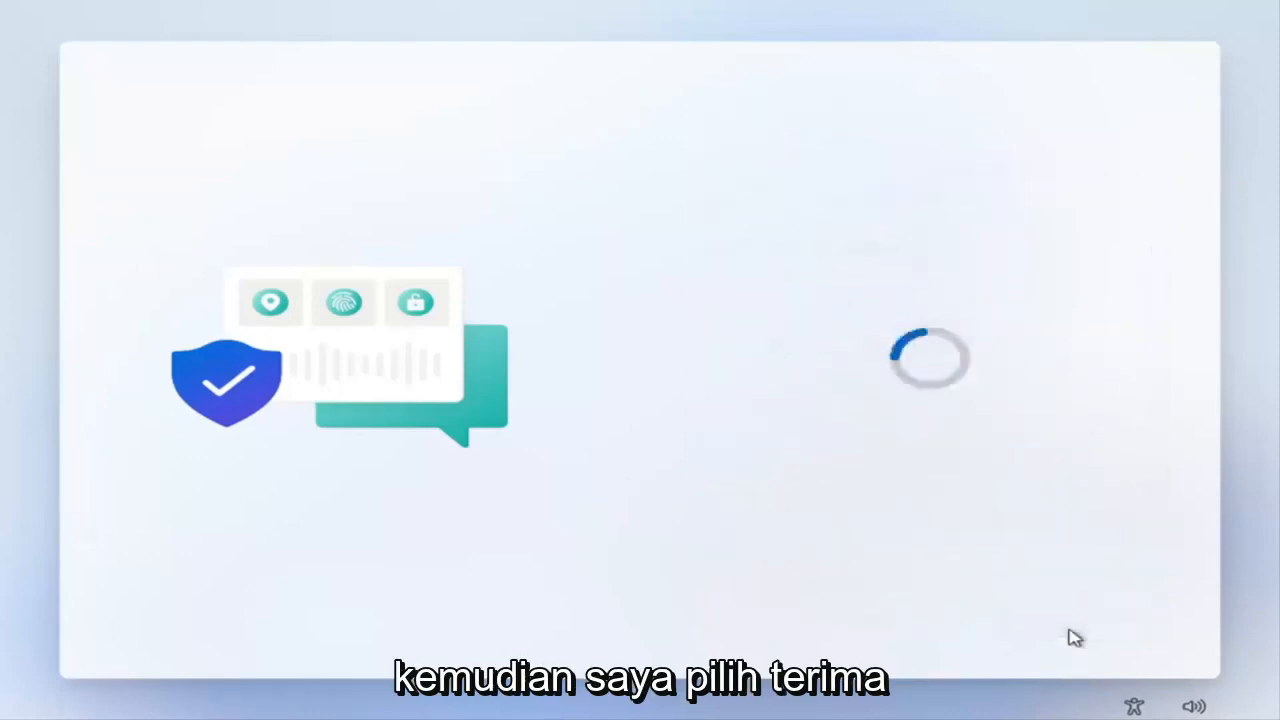